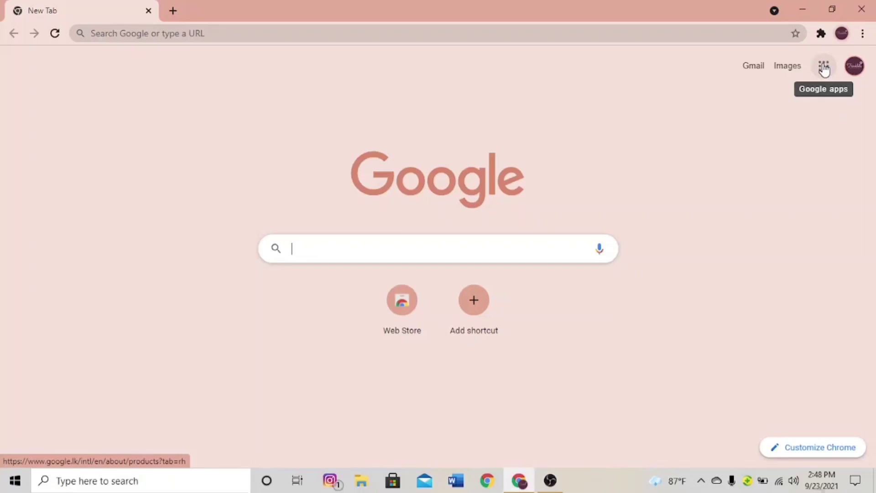
- Open the Google apps panel and scroll it down until Forms is visible
left_click(823, 69)
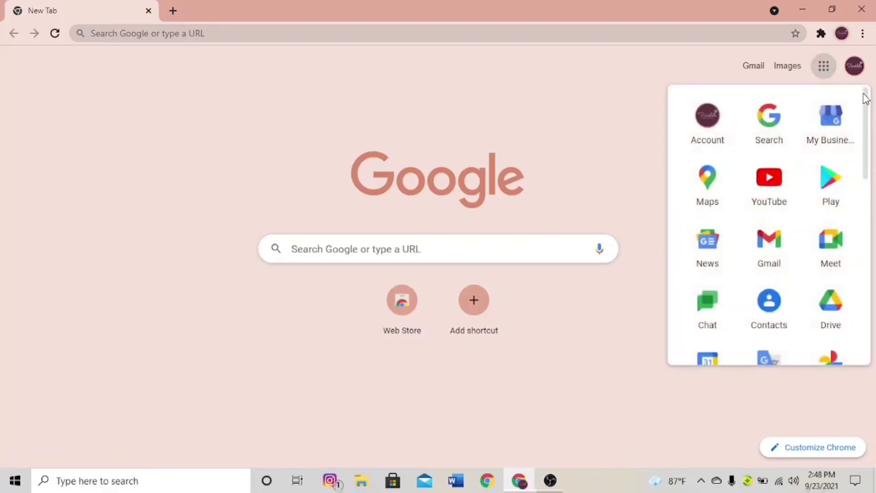
left_click_drag(866, 98, 866, 225)
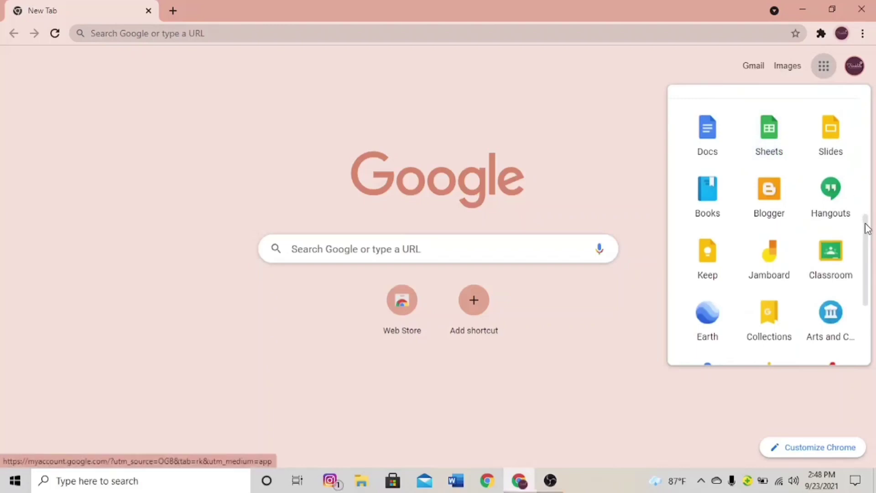
left_click_drag(866, 227, 870, 280)
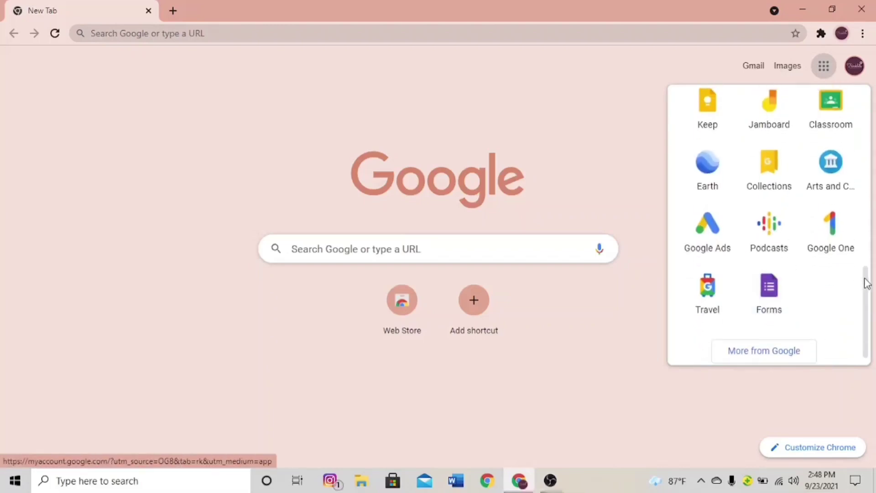
- Search 'google forms' and go from its about page to the Forms home page
left_click(435, 254)
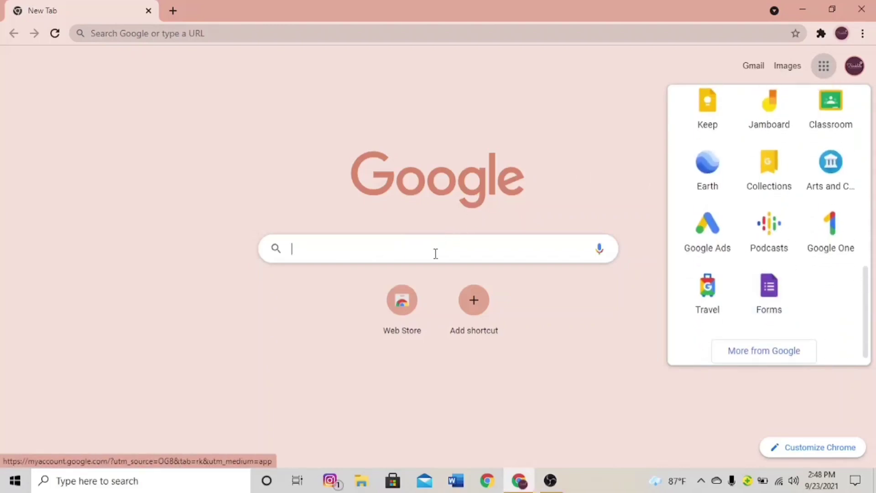
left_click(434, 254)
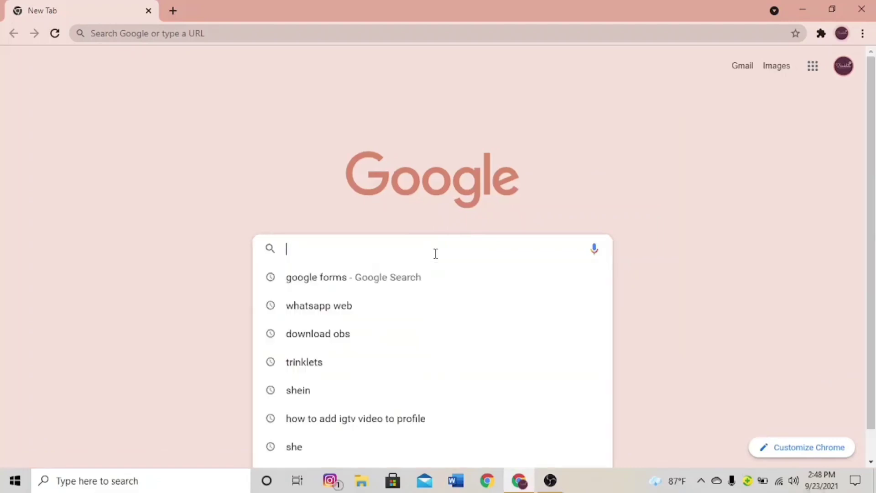
left_click(368, 277)
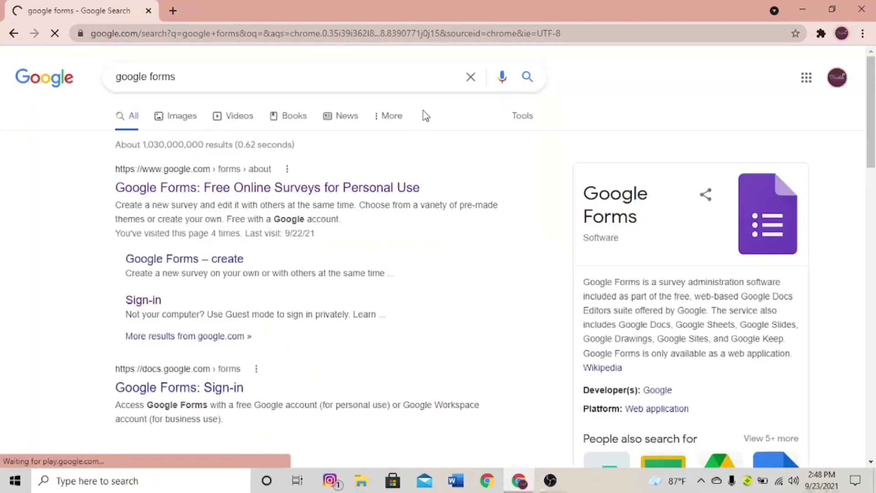
left_click(216, 194)
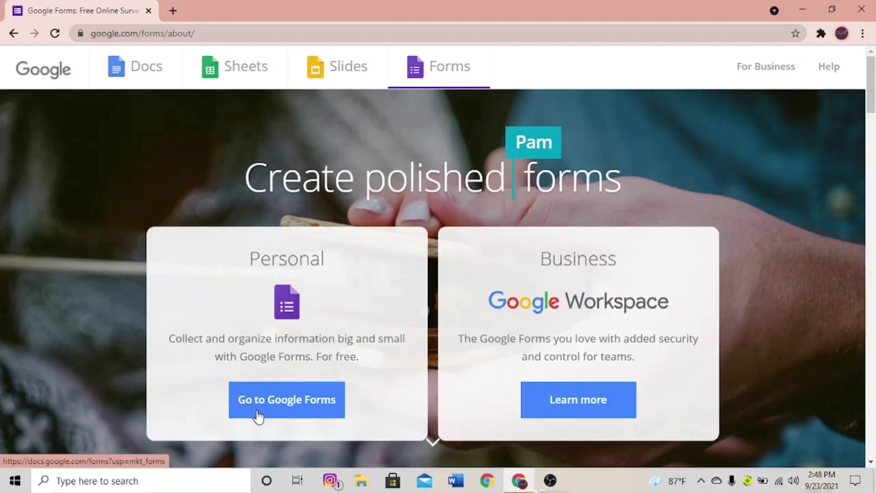
left_click(280, 400)
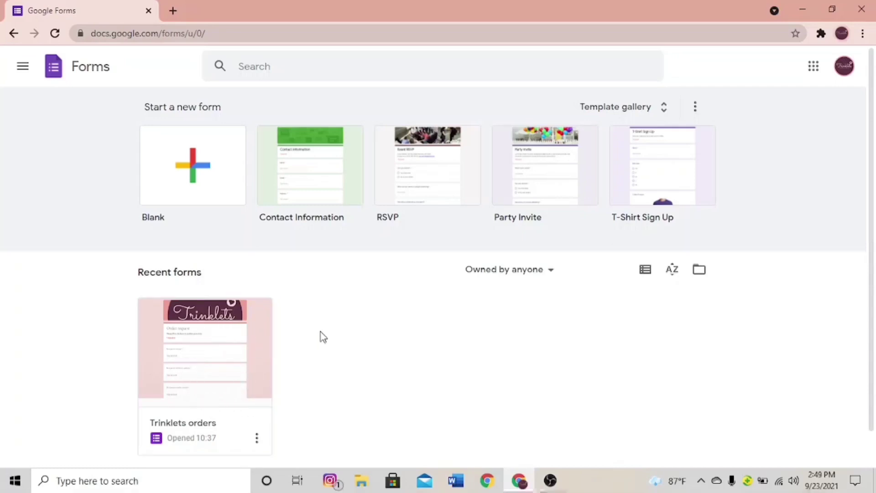
- Create a blank form titled 'Order Requests' with description 'Please fill in your details'
left_click(211, 177)
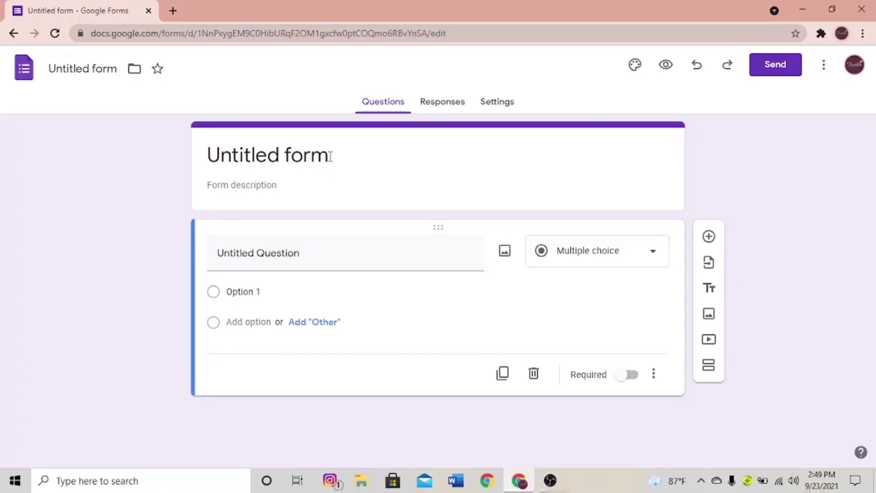
left_click(330, 157)
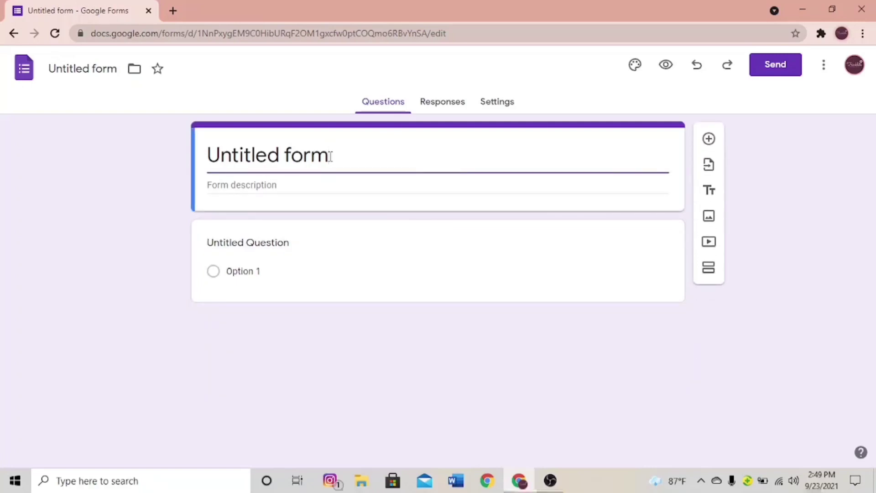
key("BackSpace")
key("BackSpace")
key("BackSpace")
key("BackSpace")
key("BackSpace")
key("BackSpace")
key("BackSpace")
key("BackSpace")
key("BackSpace")
key("BackSpace")
key("BackSpace")
key("BackSpace")
key("BackSpace")
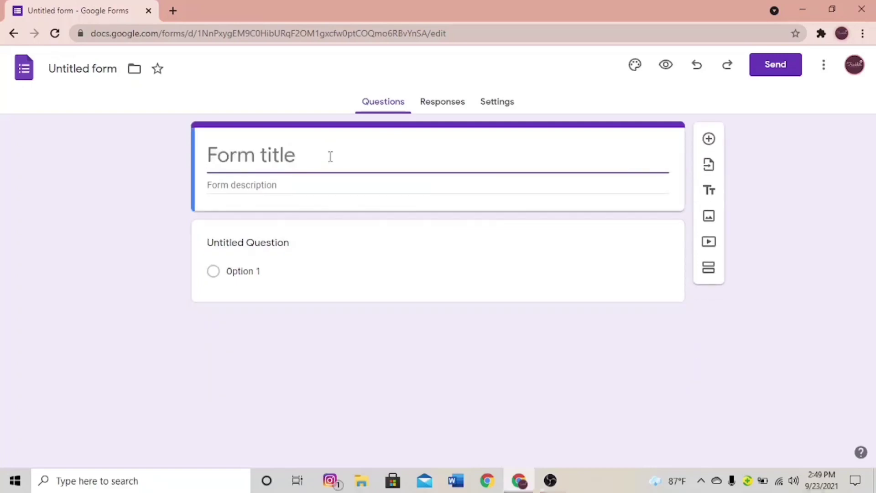
type("Ord")
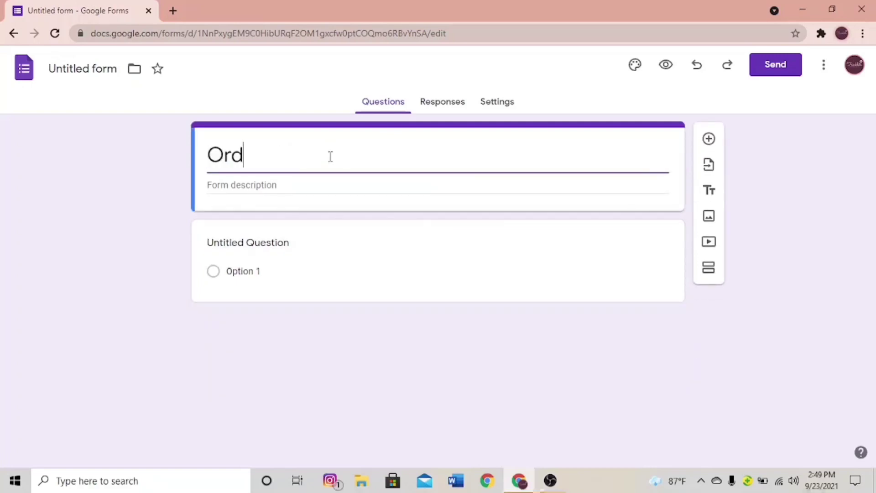
type("er Requests")
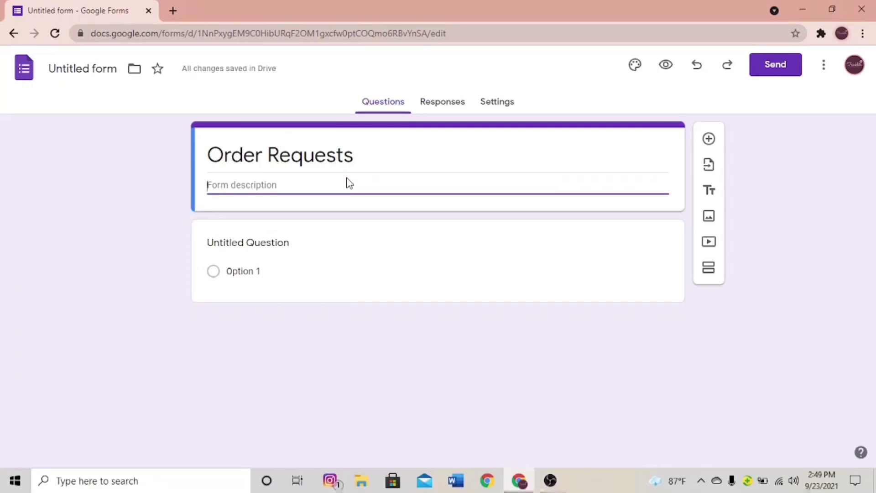
type("Pl")
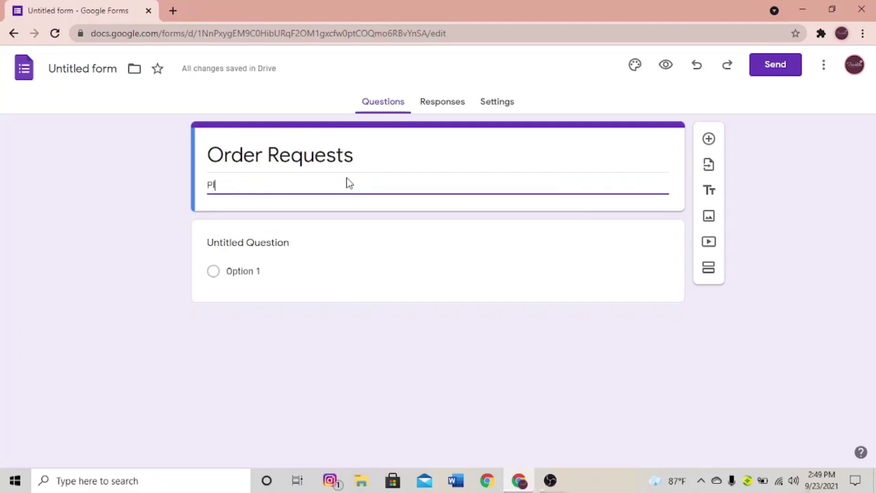
type("ease fi")
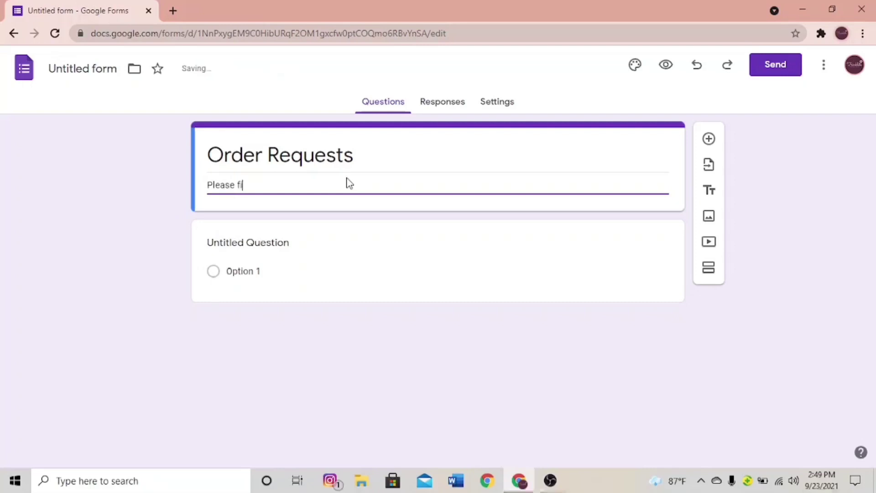
type("ll in your details")
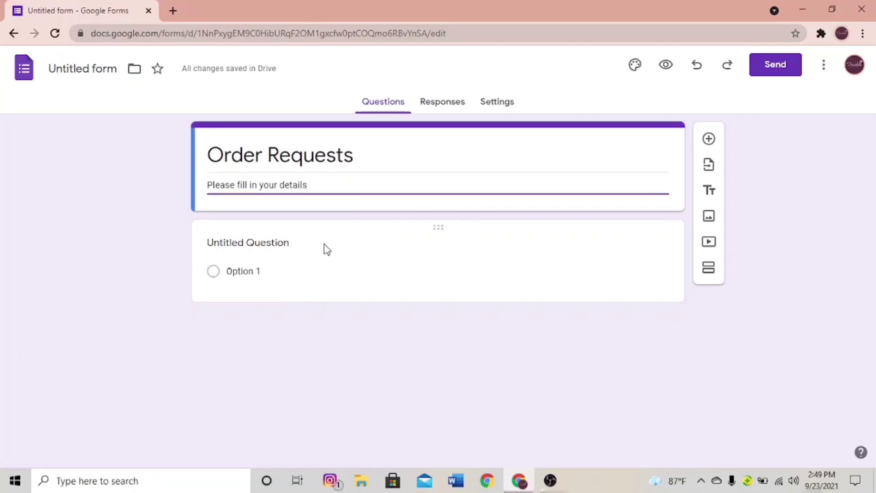
- Rename the first question 'Full name', make it a Paragraph answer, and mark it required
left_click(298, 244)
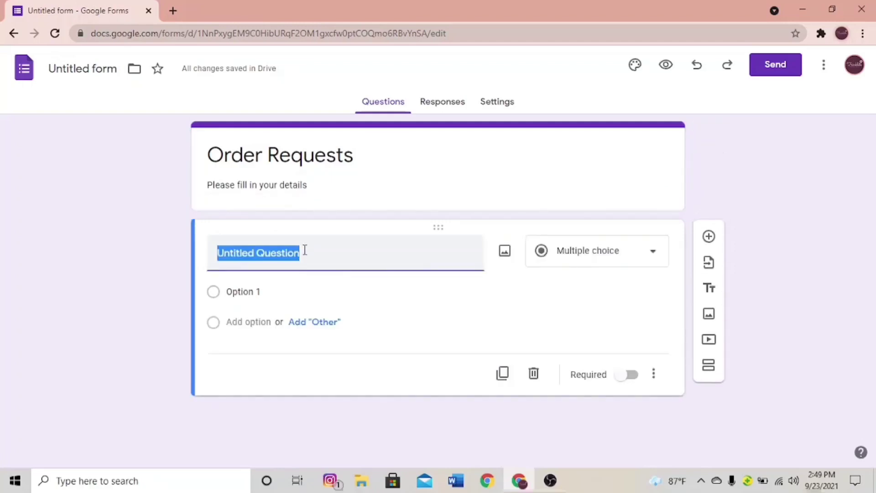
left_click(305, 250)
key("BackSpace")
key("BackSpace")
key("BackSpace")
key("BackSpace")
key("BackSpace")
key("BackSpace")
key("BackSpace")
key("BackSpace")
key("BackSpace")
key("BackSpace")
key("BackSpace")
key("BackSpace")
key("BackSpace")
key("BackSpace")
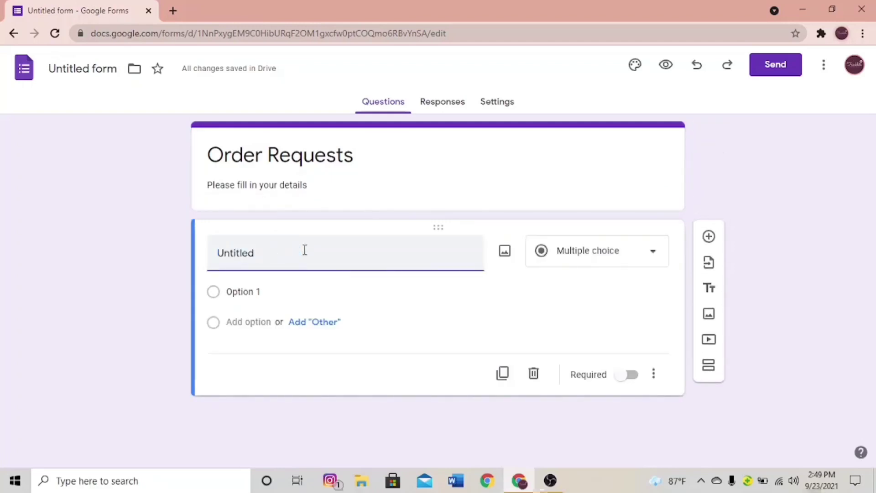
type("F")
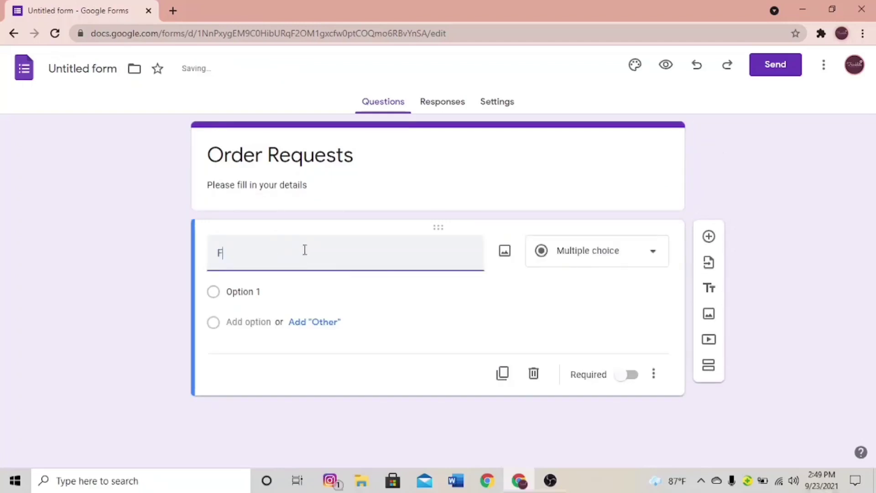
type("ull name")
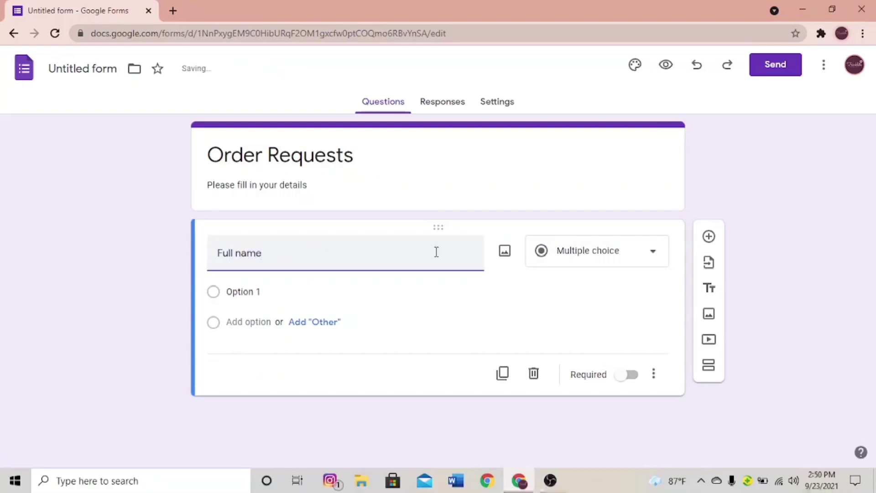
left_click(597, 262)
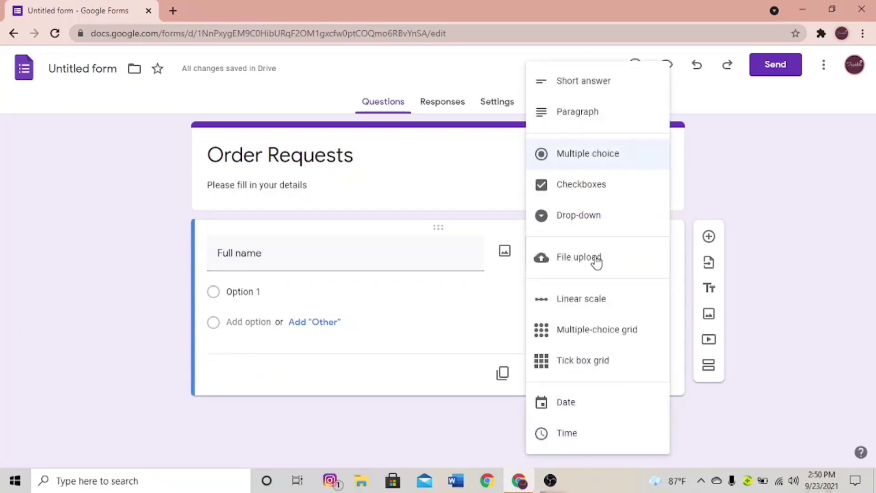
left_click(592, 122)
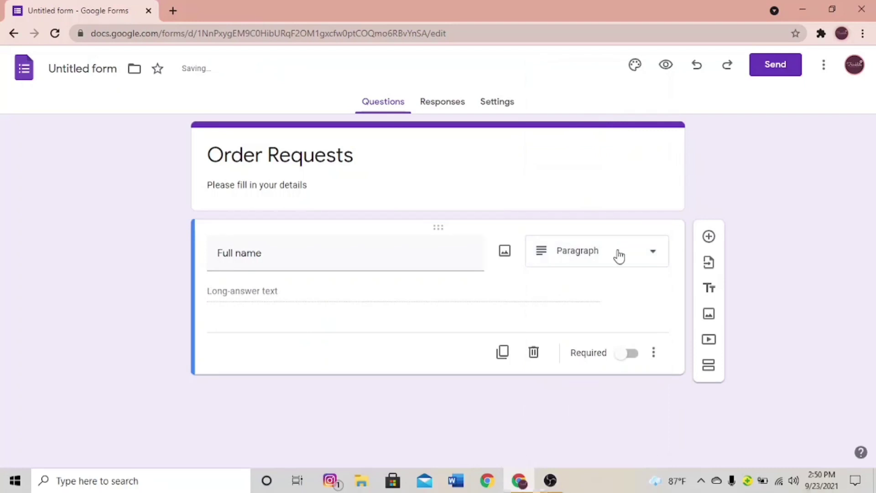
left_click(619, 256)
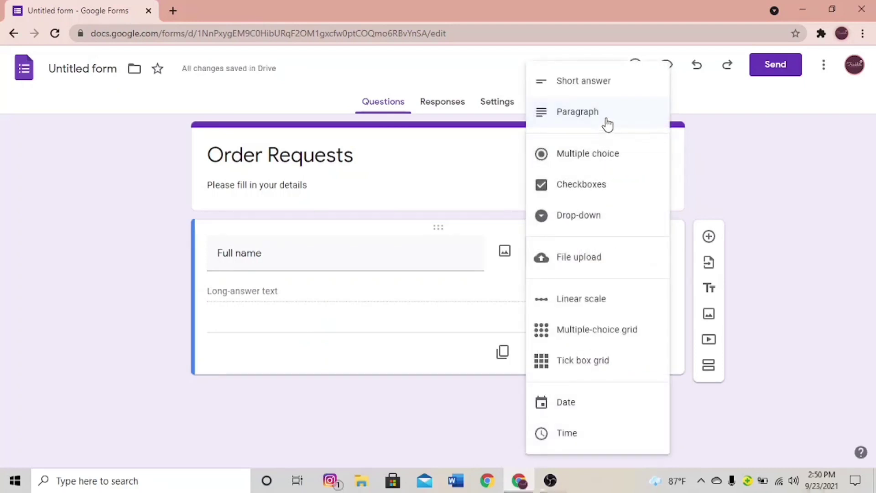
left_click(447, 287)
left_click(634, 355)
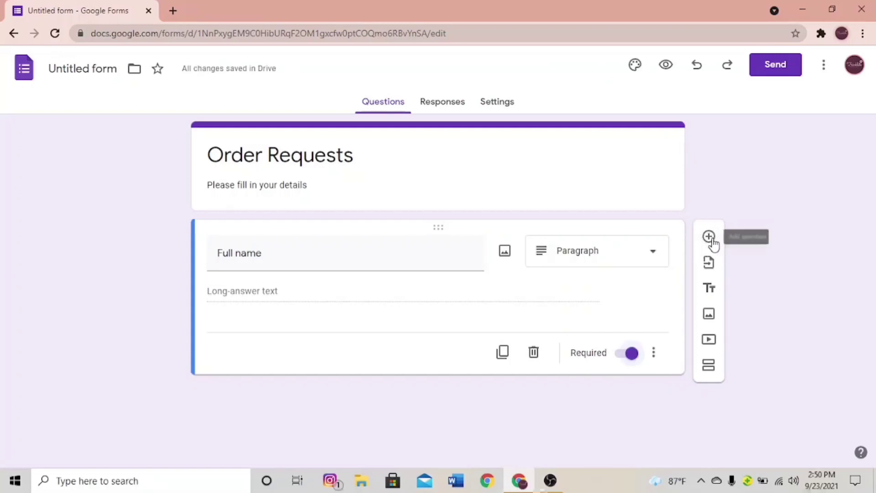
- Add a required Paragraph question 'Address' with corrected spelling, plus a new question below
left_click(708, 237)
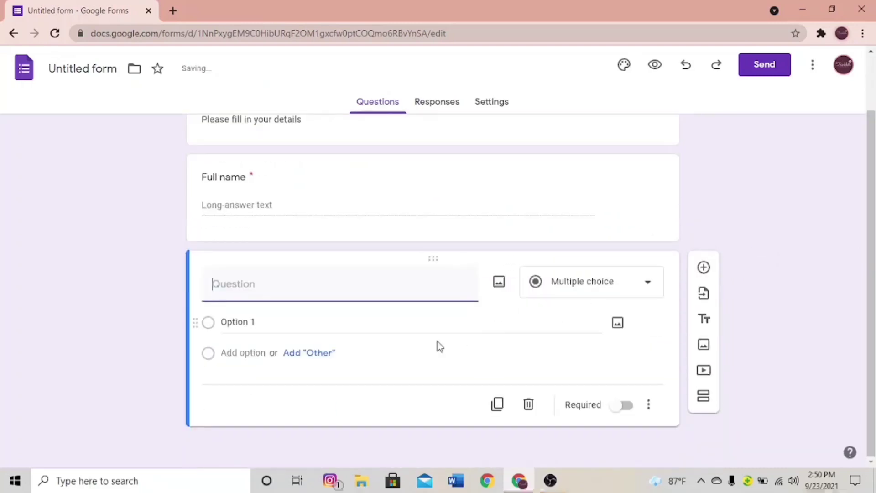
type("Adress")
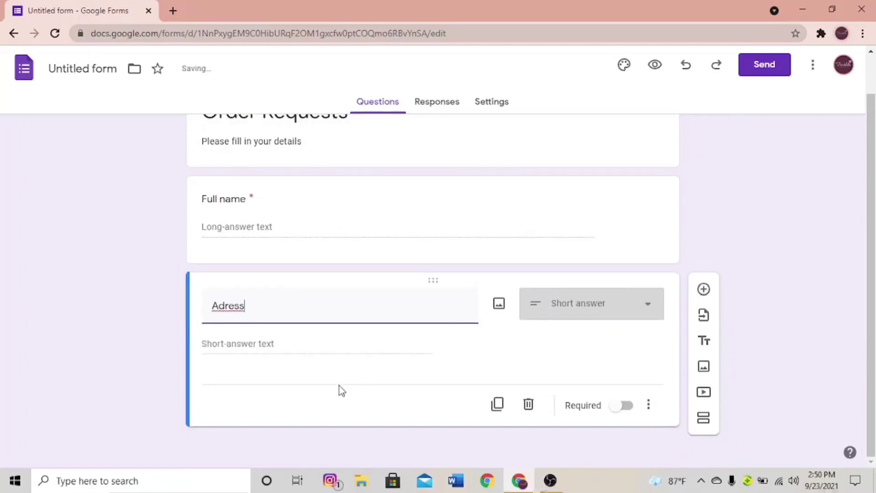
type("ddress")
left_click(221, 310)
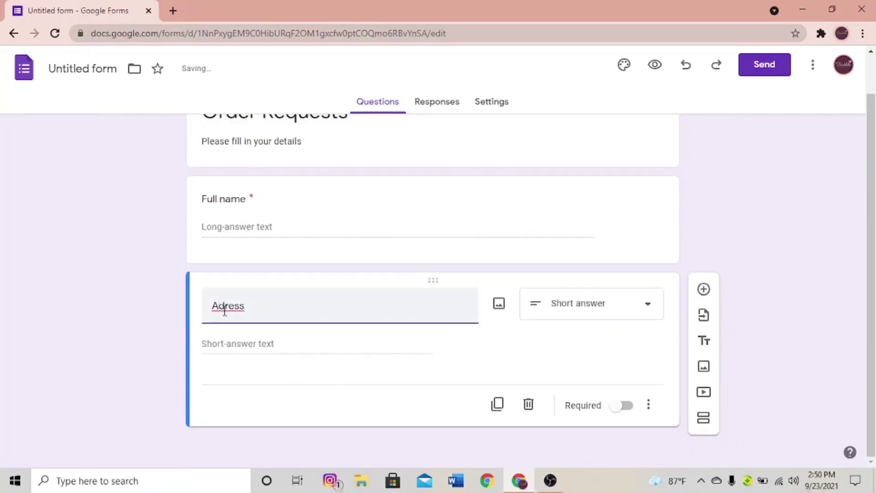
type("d")
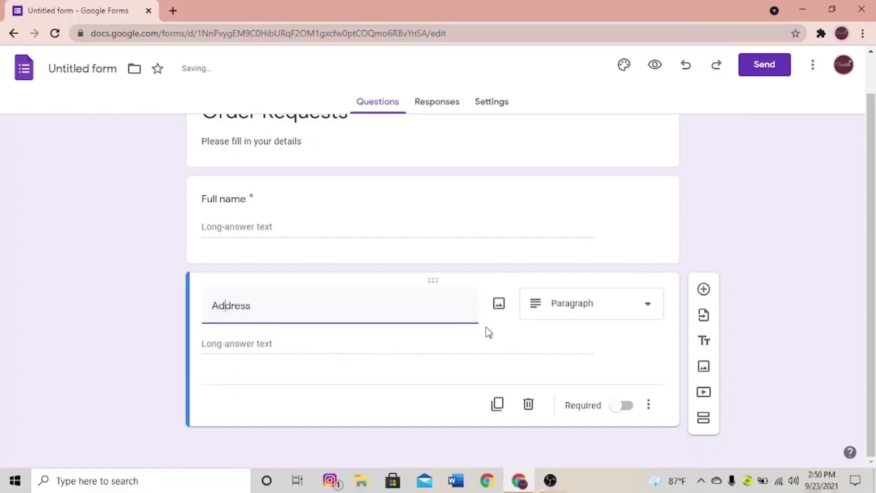
left_click(587, 315)
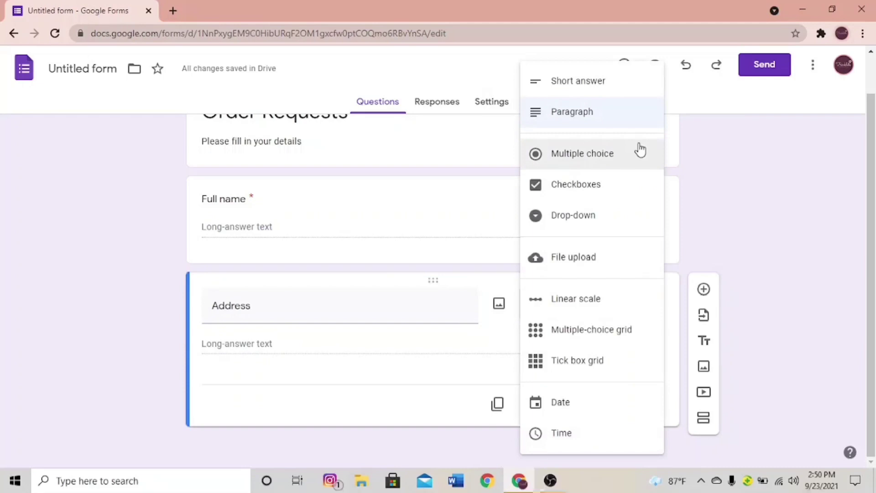
left_click(486, 349)
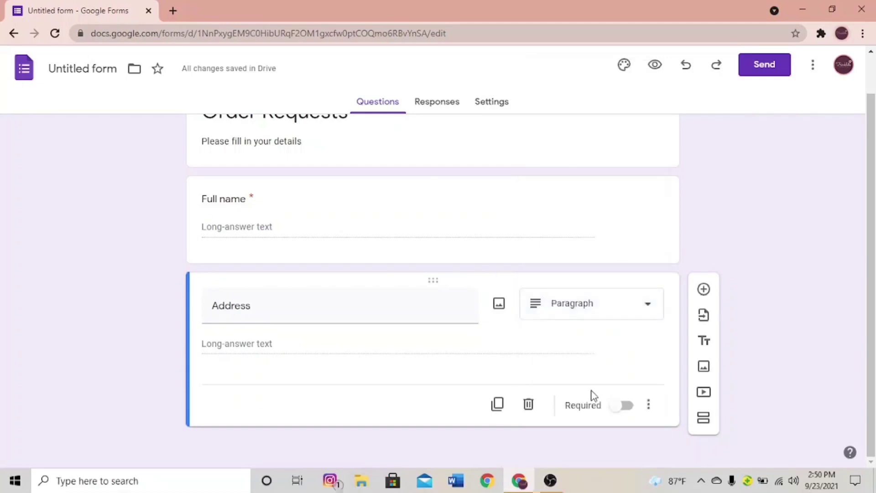
left_click(622, 405)
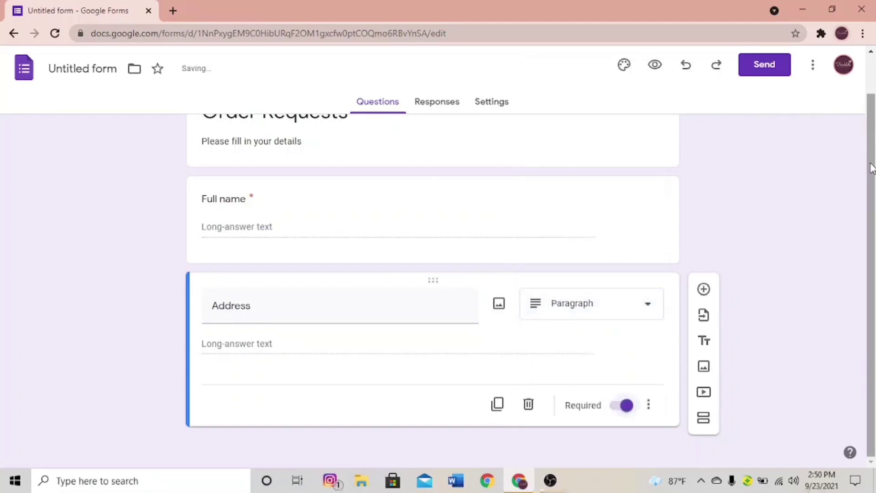
left_click(704, 290)
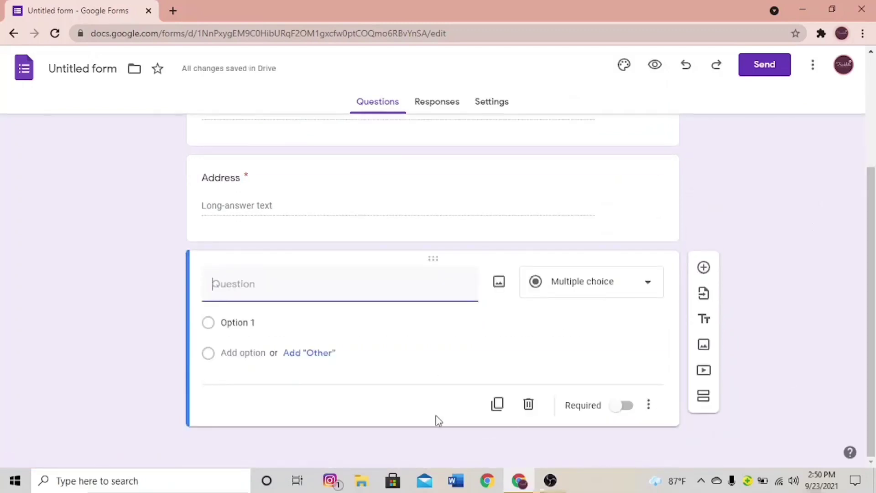
- Title the new question 'Mobile Number', keep Short answer, and make it required
type("Mobile ")
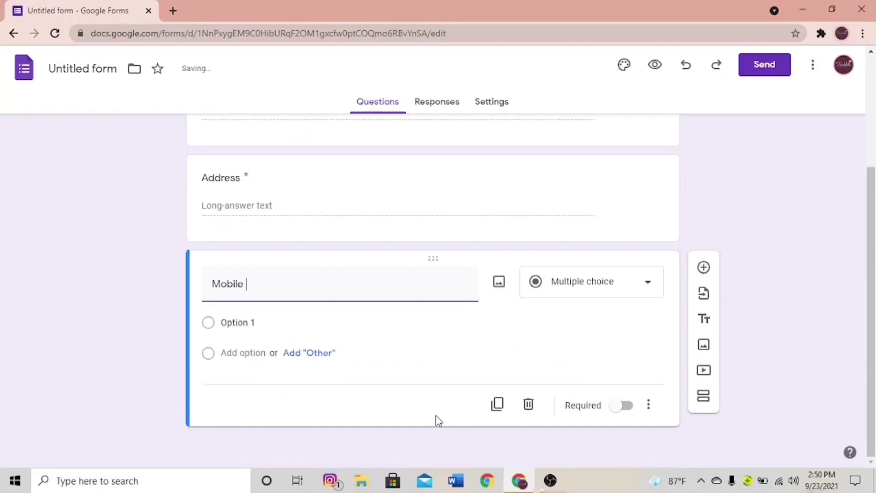
type("Number")
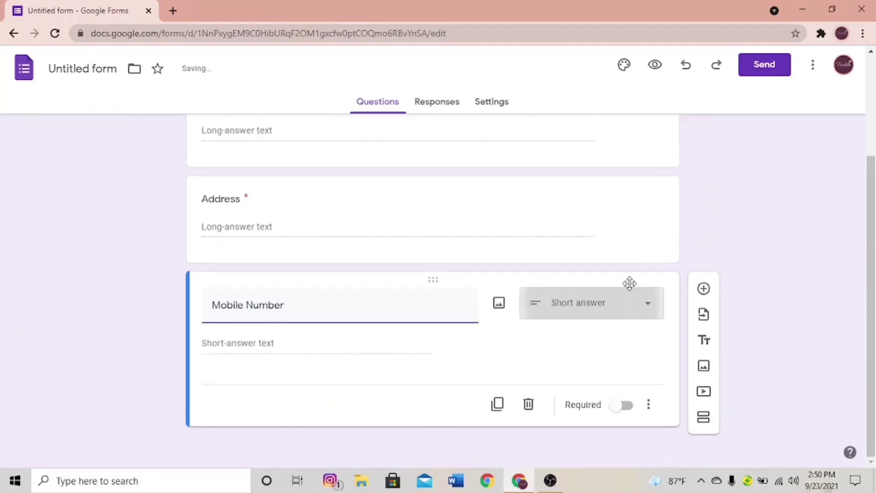
left_click(580, 312)
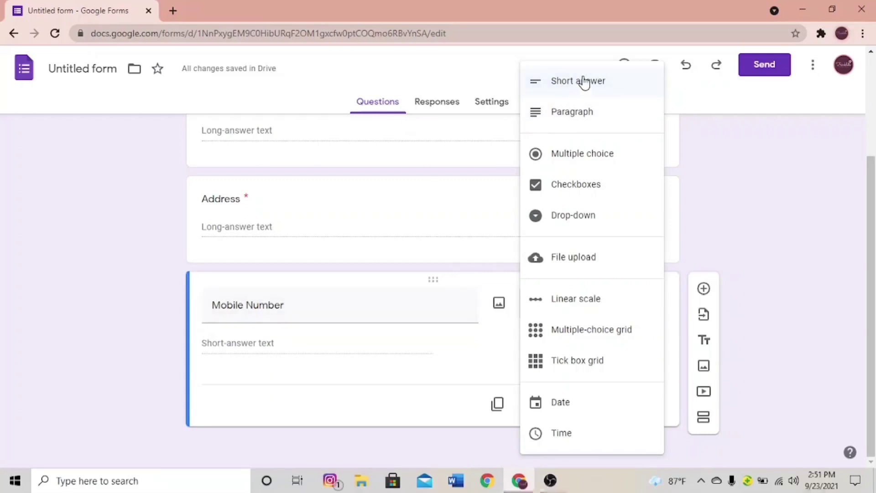
left_click(457, 301)
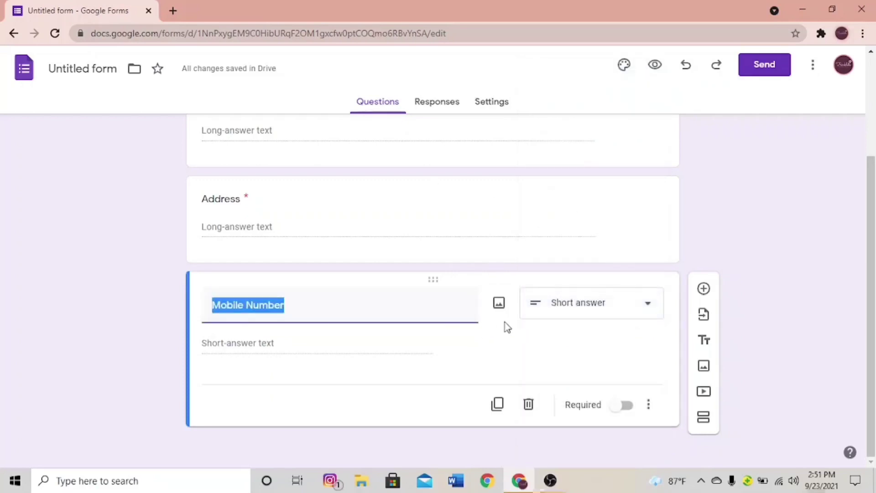
left_click(560, 306)
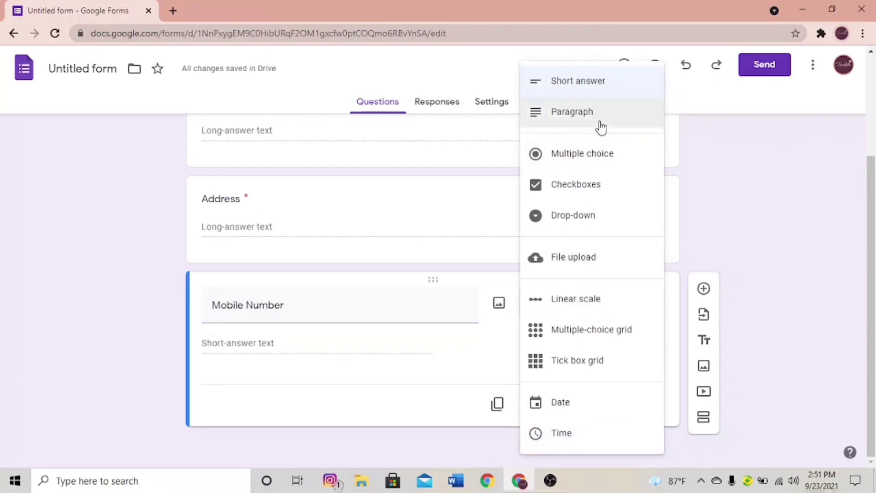
left_click(476, 385)
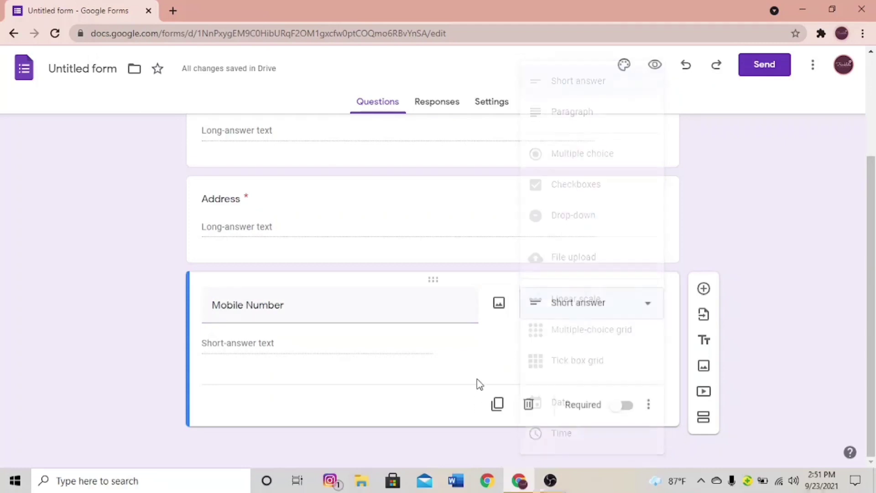
left_click(620, 409)
- Add a Checkboxes question titled 'Product type' below Mobile Number
left_click(704, 288)
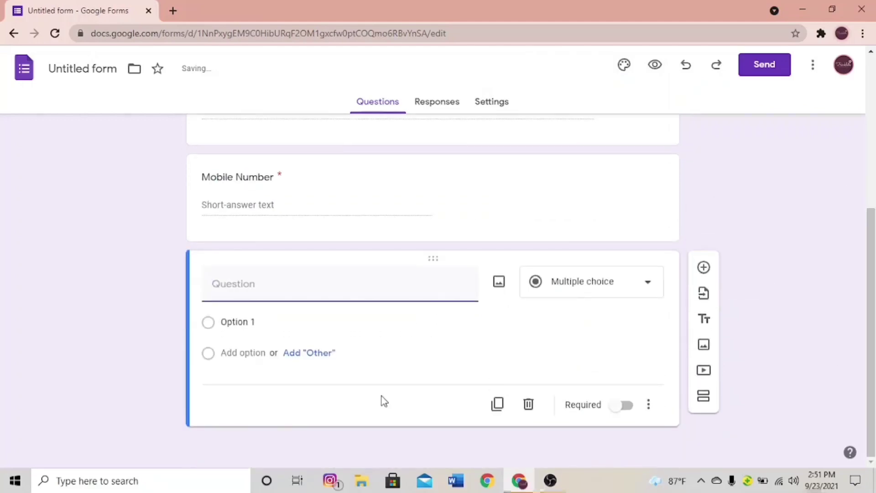
type("Pro")
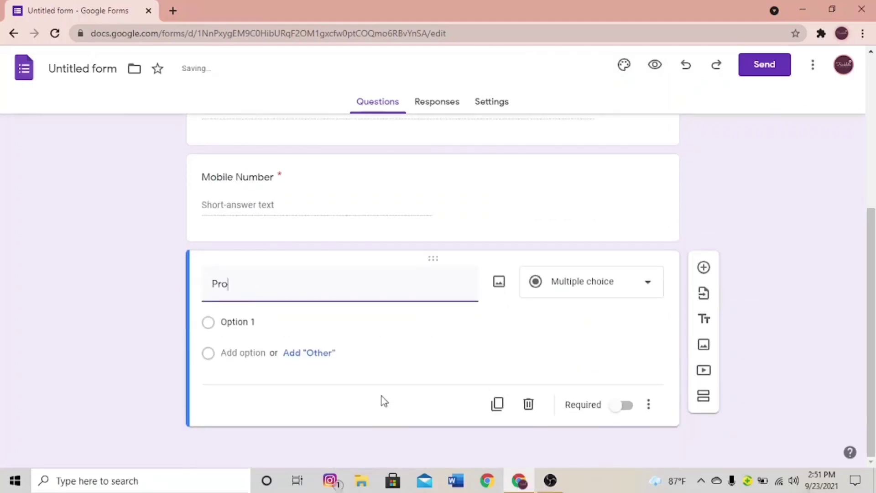
type("duct ty")
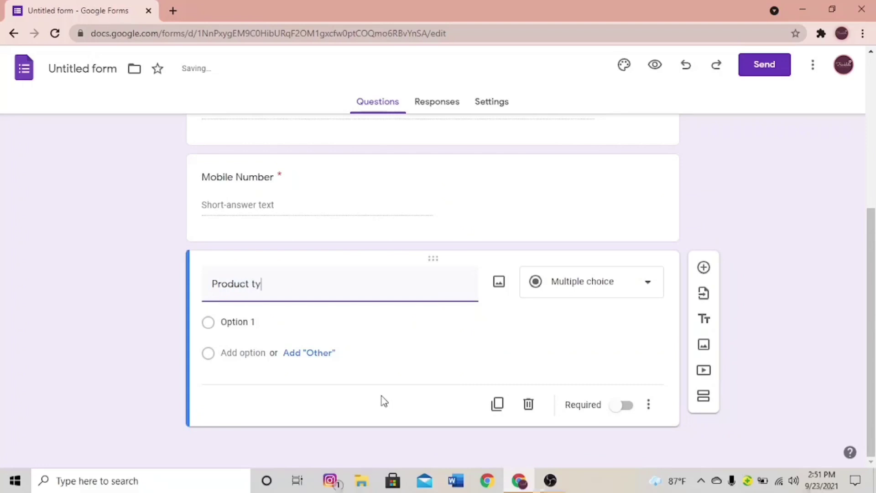
type("pe")
left_click(597, 293)
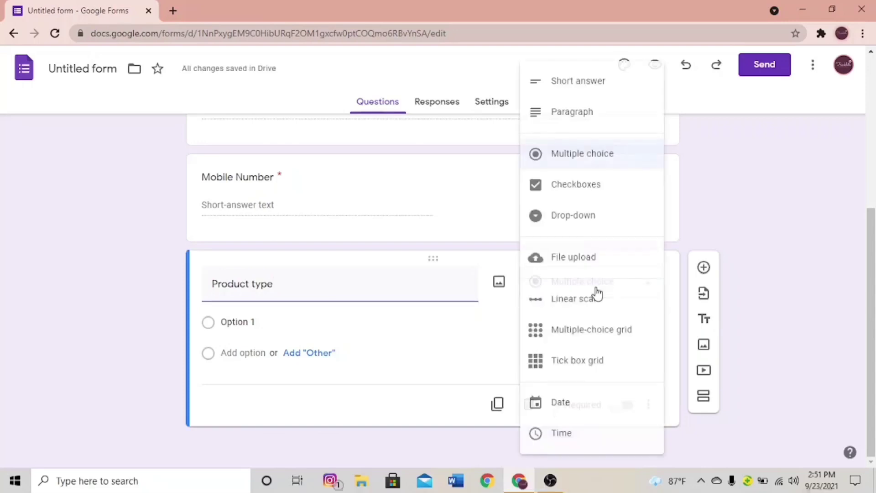
left_click(631, 200)
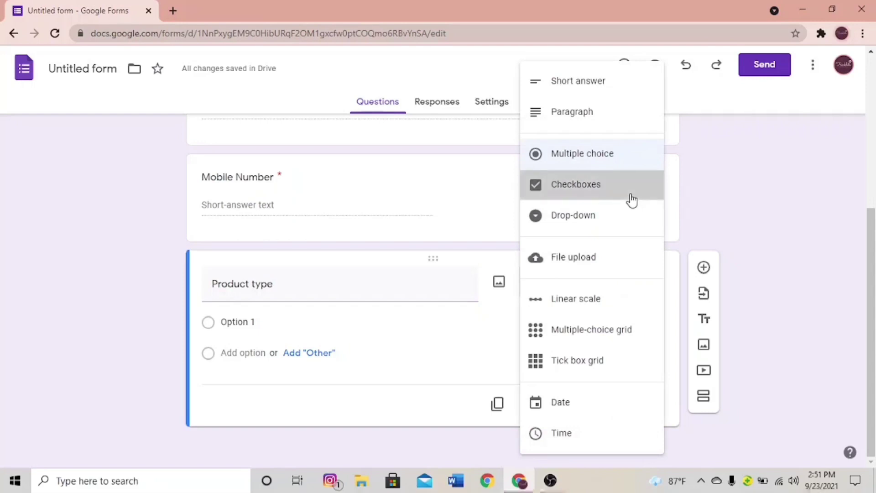
- Give Product type the options Wood slab paintings, Resin bookmarks, Bottle charms and make it required
left_click(283, 322)
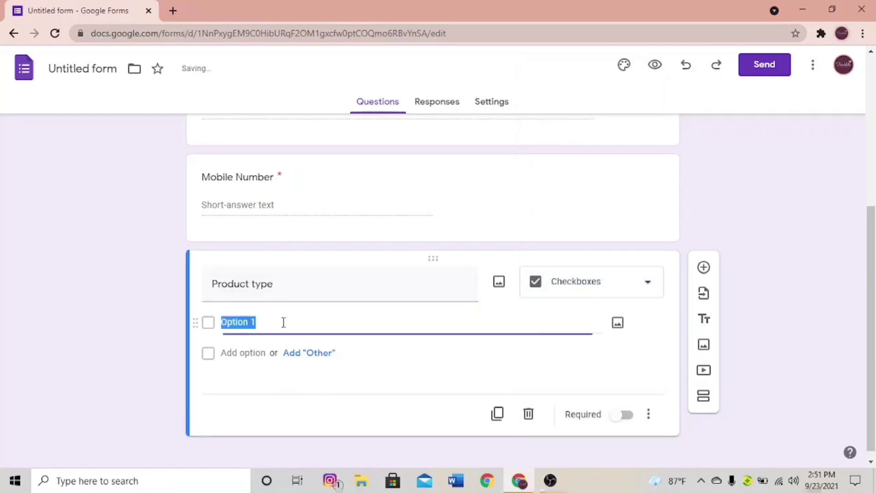
key("BackSpace")
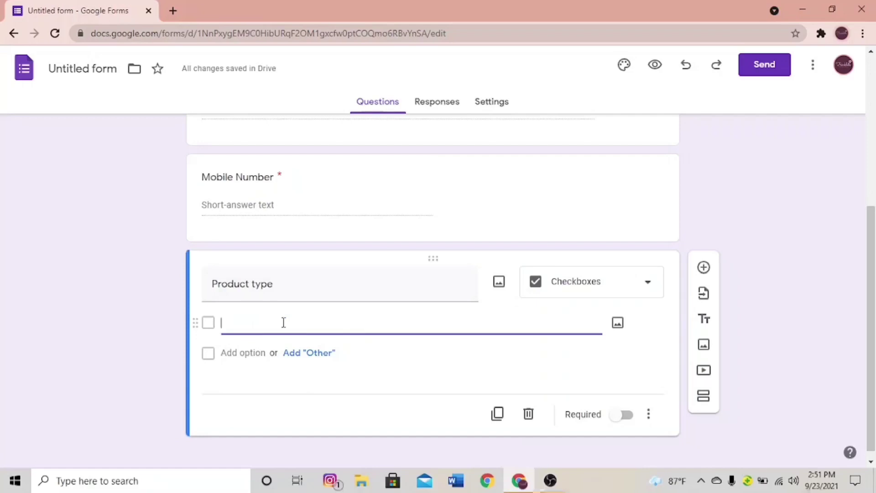
type("Wood")
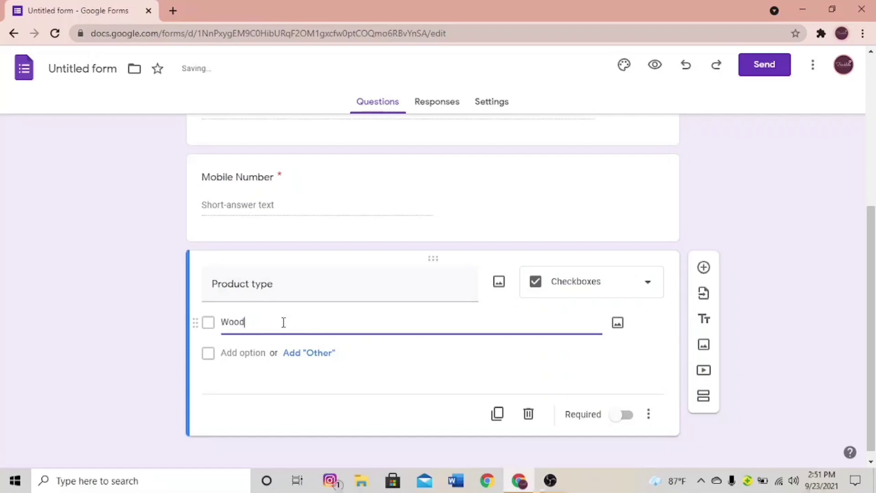
type(" slab paintings")
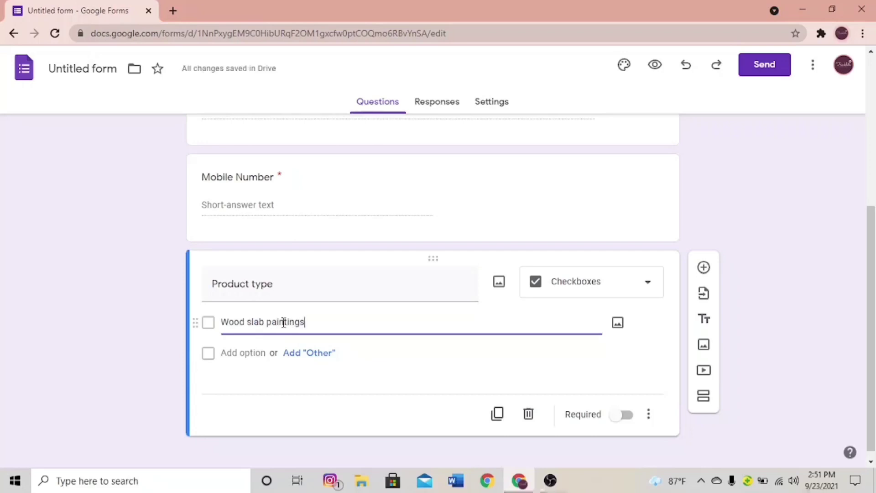
key("Return")
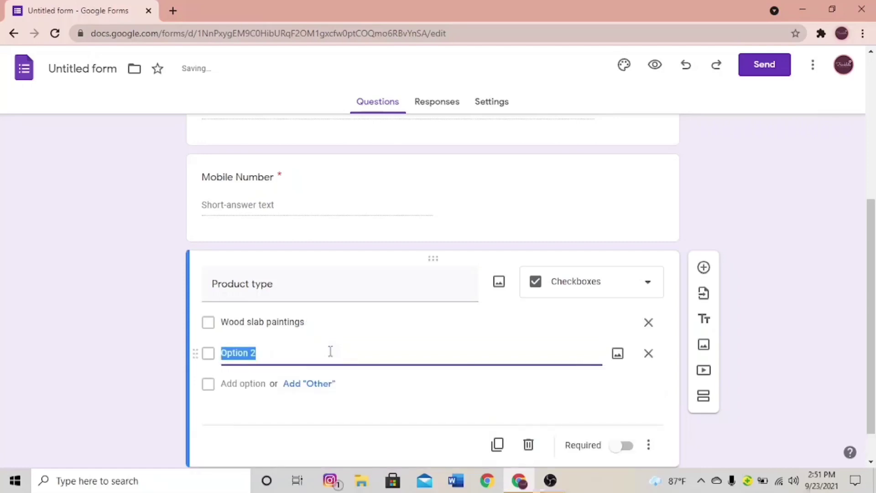
key("BackSpace")
type("Res")
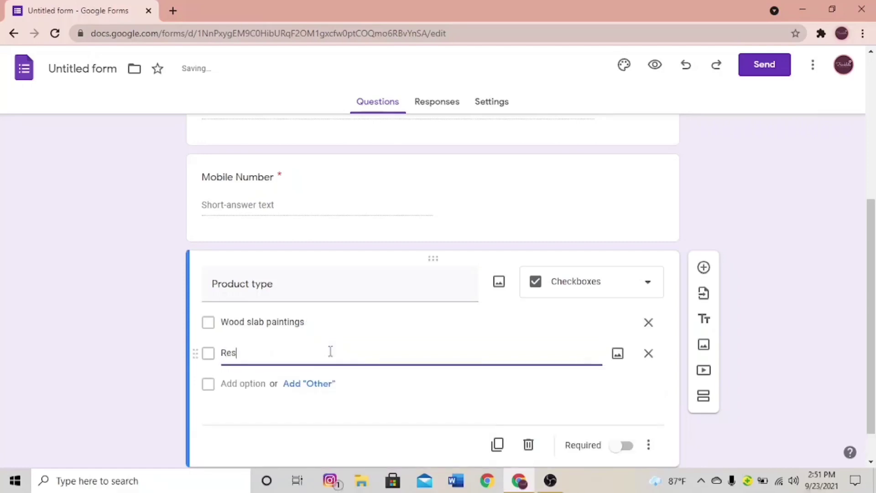
type("in bookmarks")
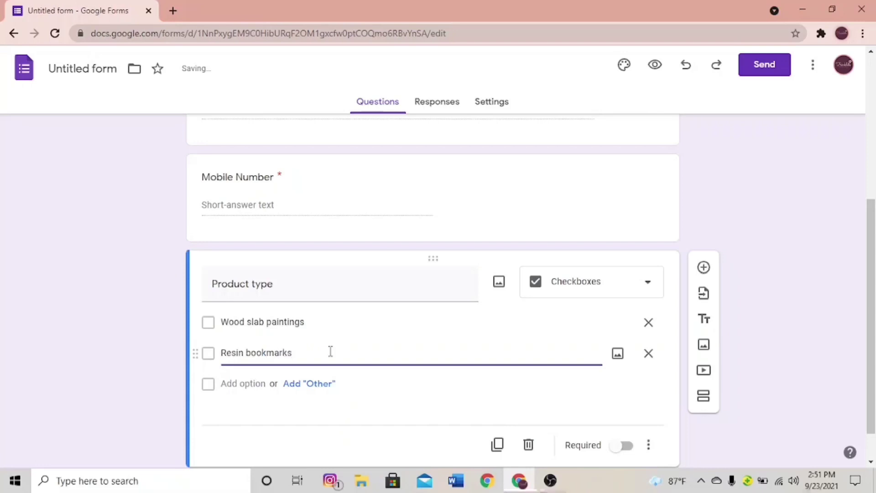
key("Return")
key("BackSpace")
type("B")
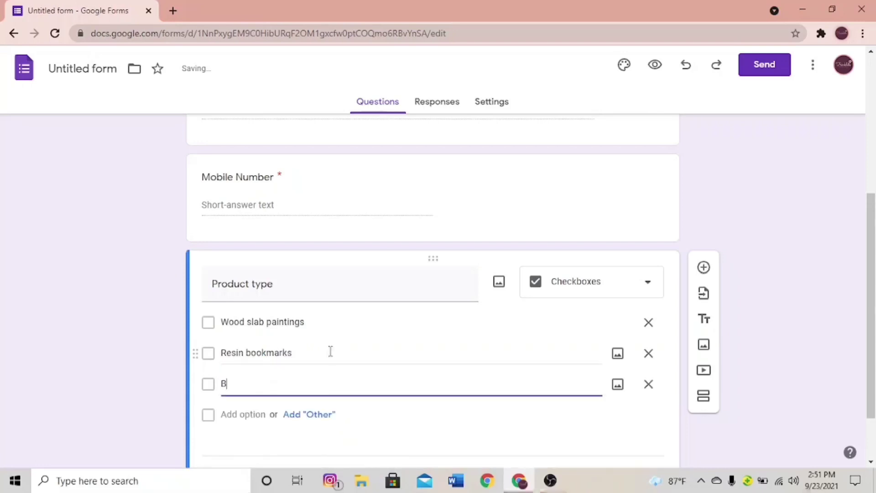
type("ottle ch")
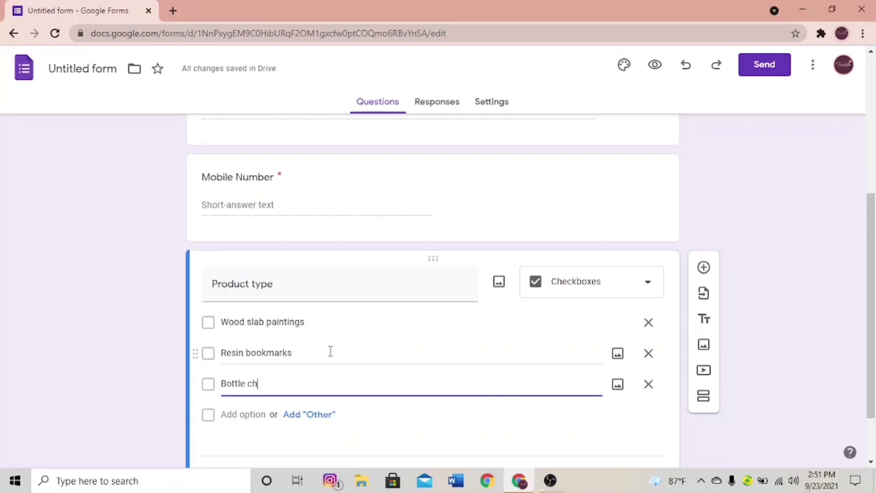
type("arms")
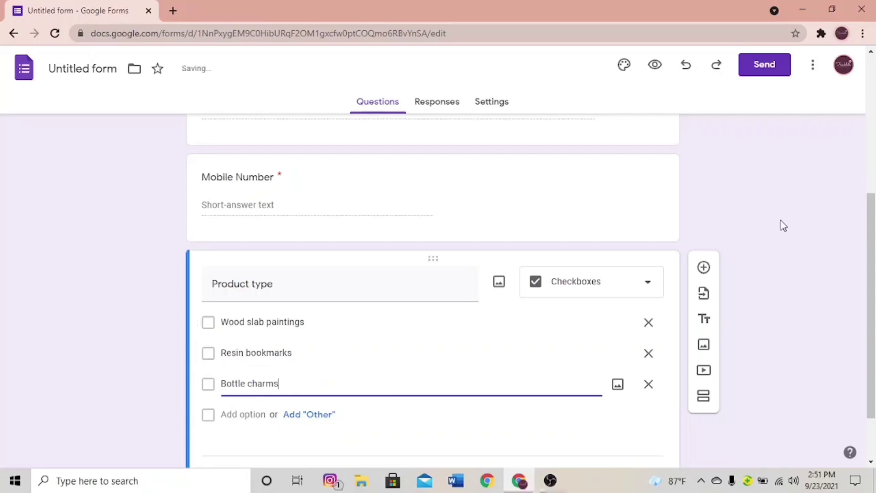
scroll(872, 217, "down", 2)
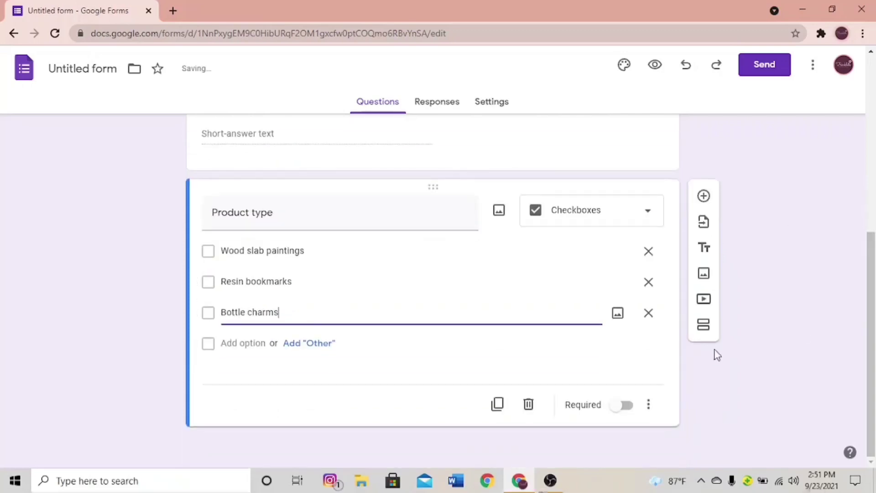
left_click(625, 406)
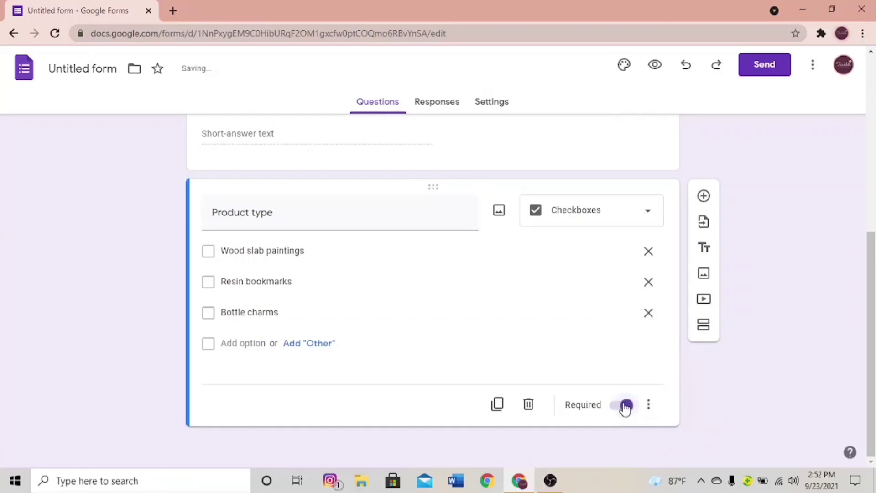
- Add a Paragraph question titled 'Customization details' below Product type
left_click(704, 196)
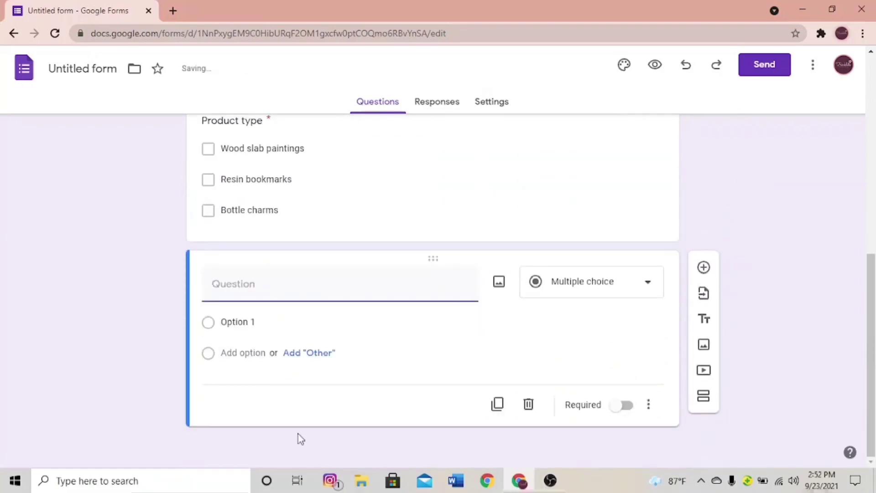
type("Cus")
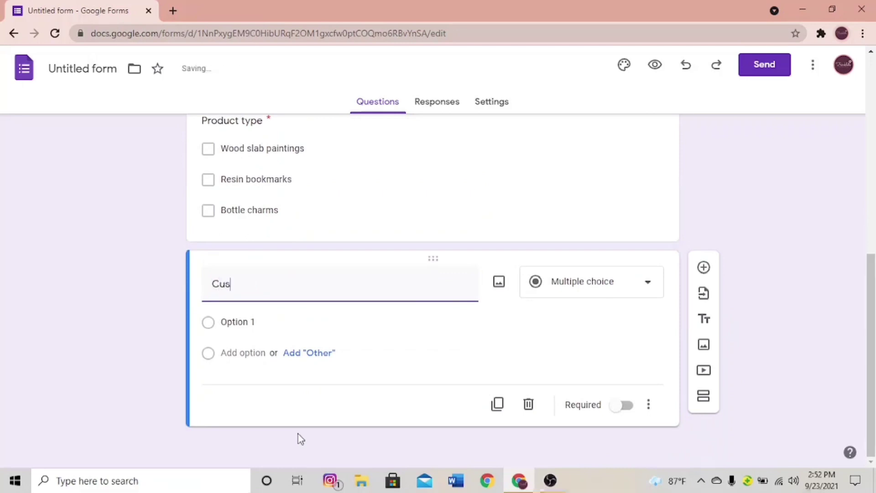
type("tomizatio")
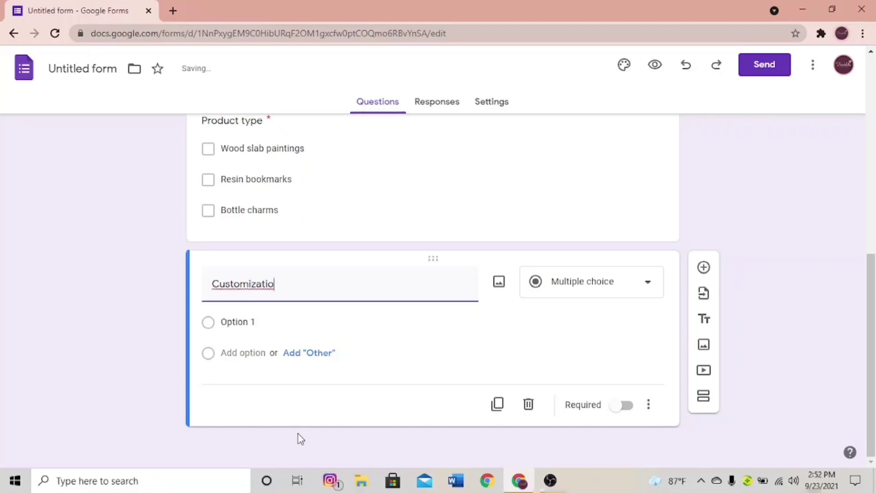
type("n details")
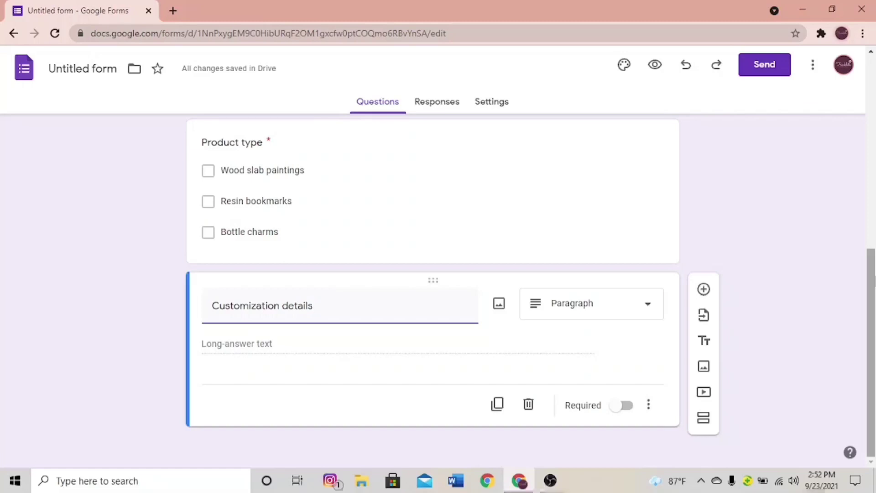
left_click_drag(871, 256, 854, 280)
- Reach the Upload tab of the header image picker in the theme settings
scroll(854, 280, "up", 10)
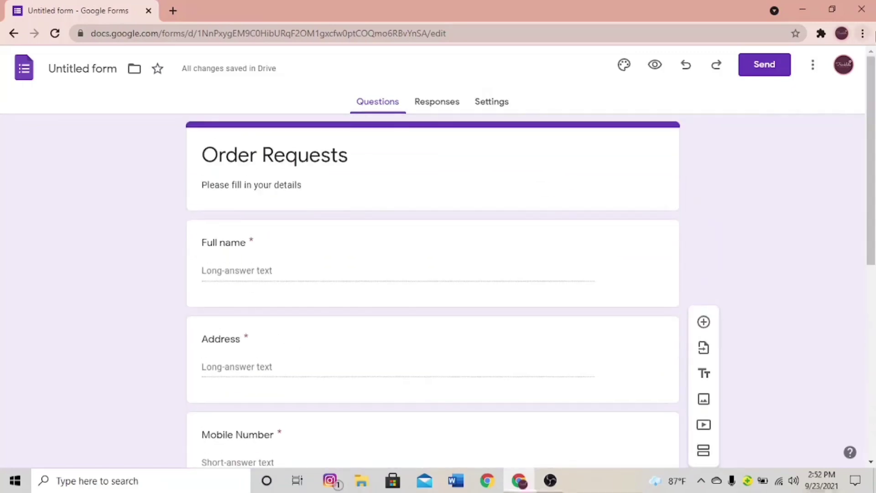
left_click(625, 70)
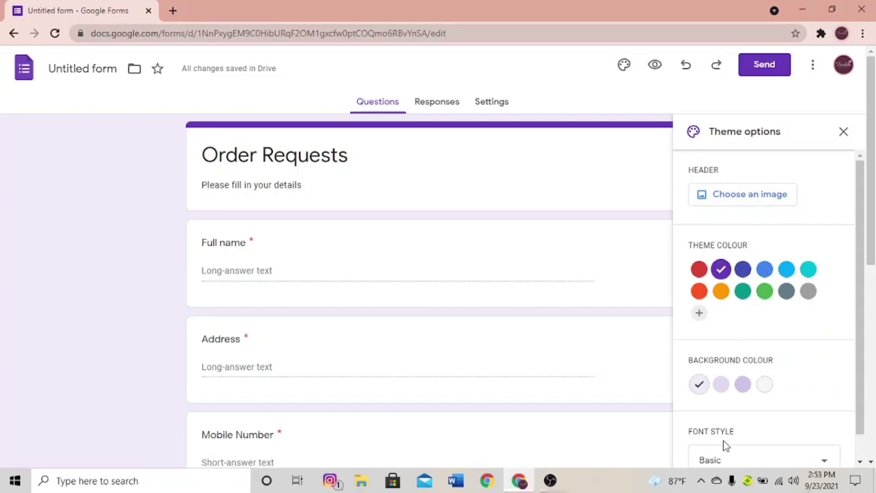
left_click(746, 205)
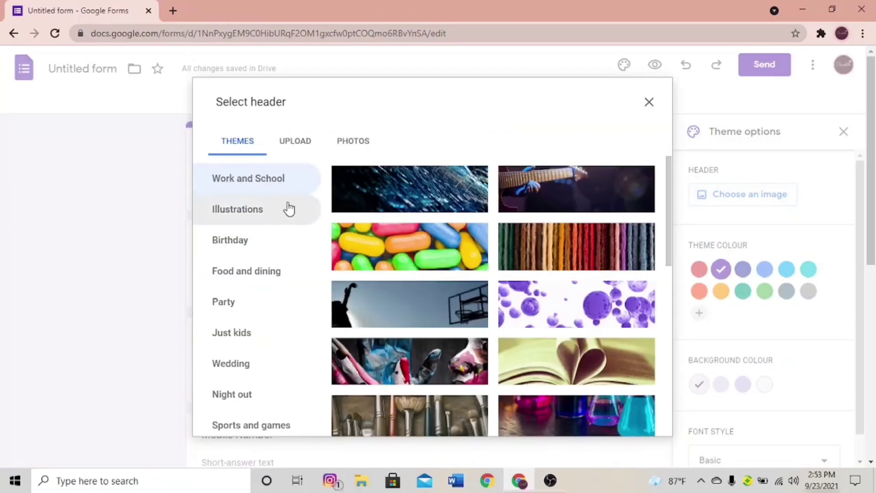
left_click(294, 144)
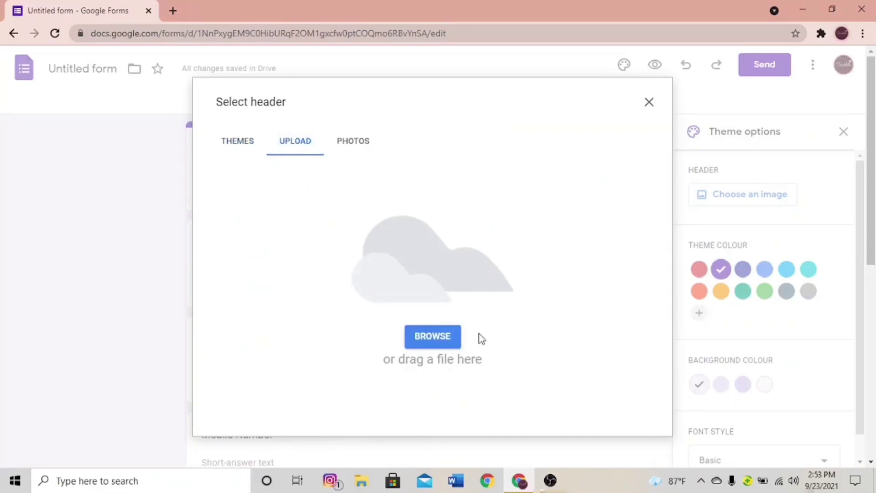
- Upload 'trinklets PNG' from the trinklets folder as the form header image
left_click(457, 338)
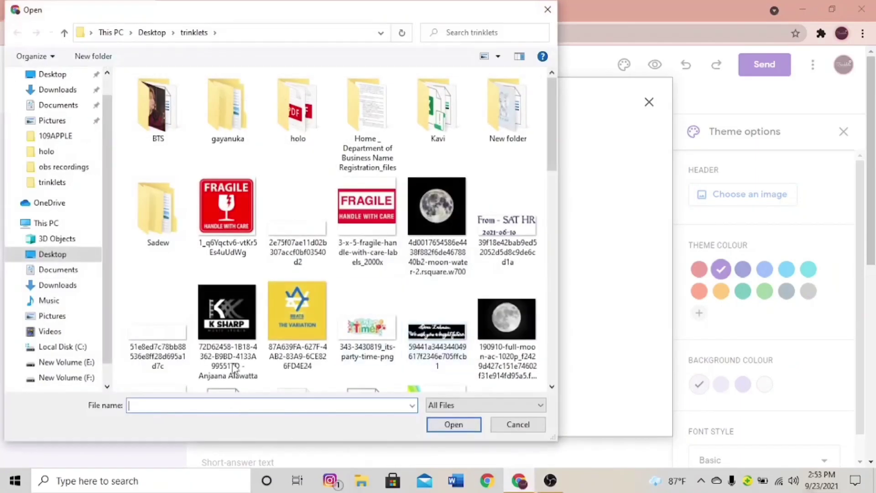
left_click_drag(551, 135, 552, 389)
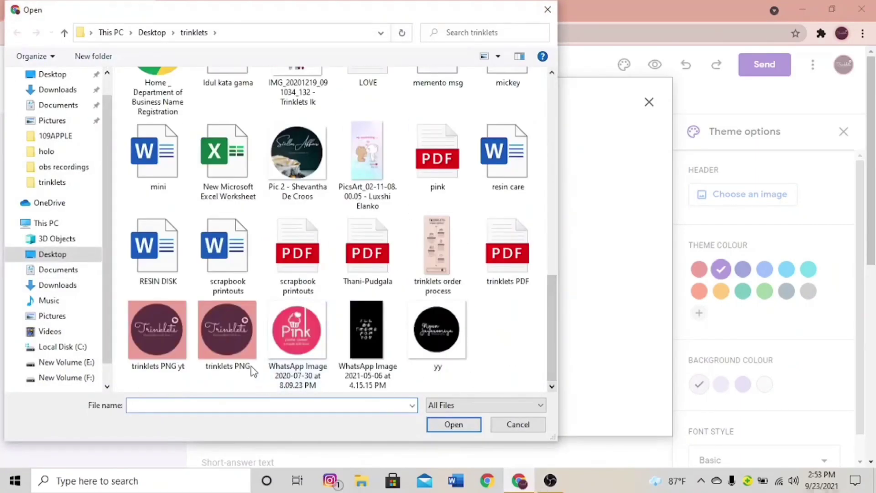
double_click(237, 340)
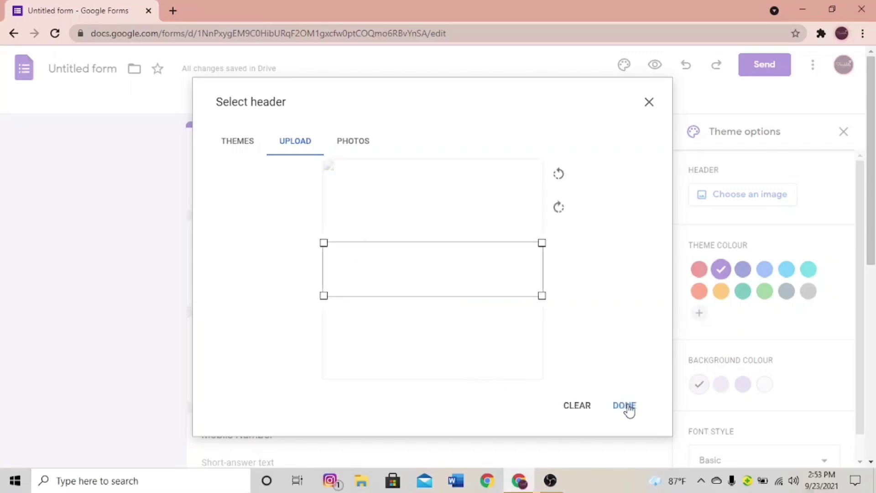
- Confirm the Trinklets header image, then choose the darker pink theme colour and pink background
left_click(626, 406)
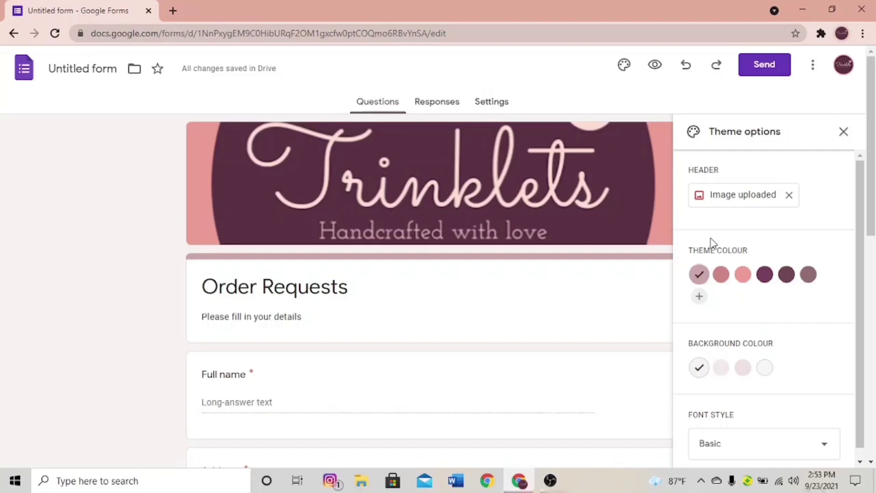
left_click(721, 277)
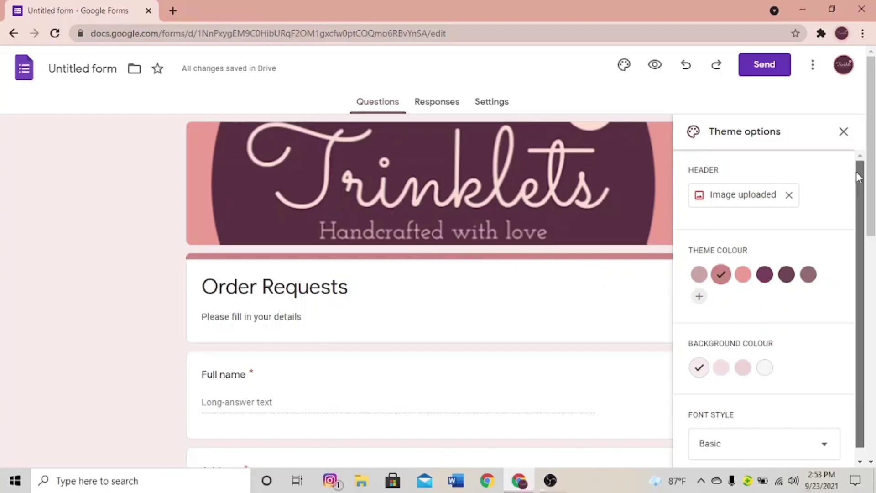
scroll(859, 240, "down", 1)
left_click(743, 357)
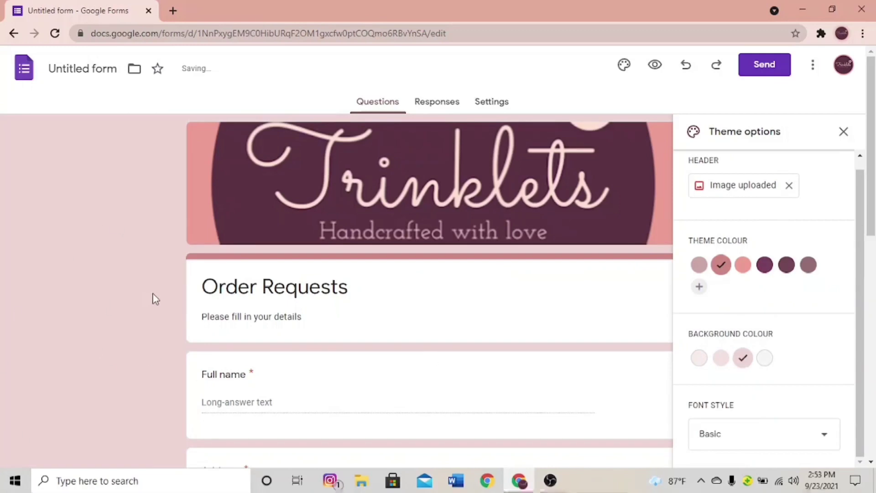
- Set the form's font style to Playful and close the theme options
left_click(789, 445)
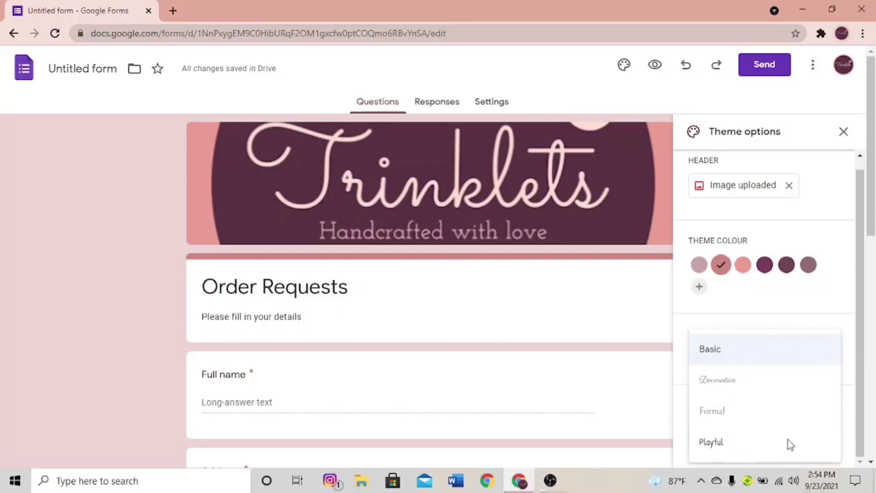
left_click(791, 392)
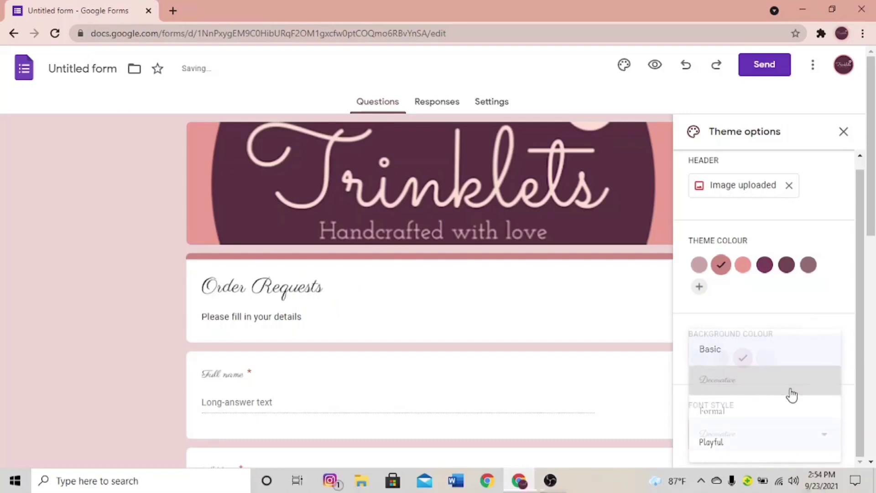
left_click(768, 440)
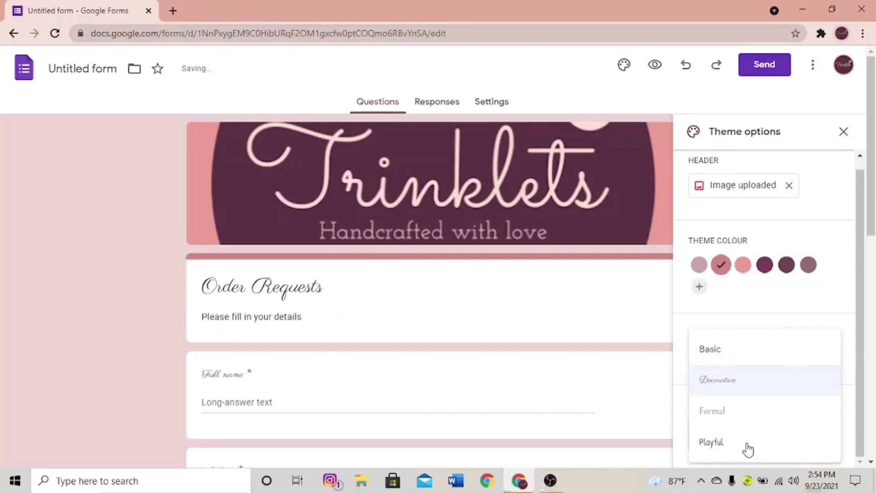
left_click(733, 455)
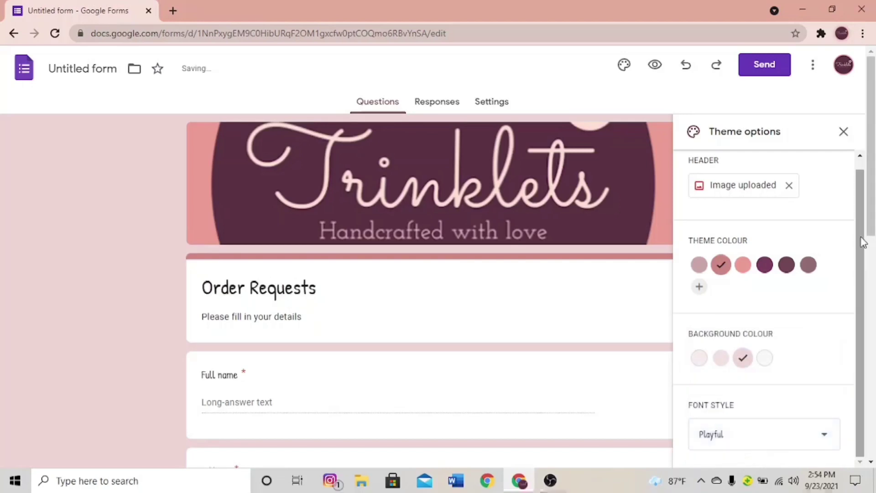
scroll(863, 169, "up", 1)
left_click(844, 133)
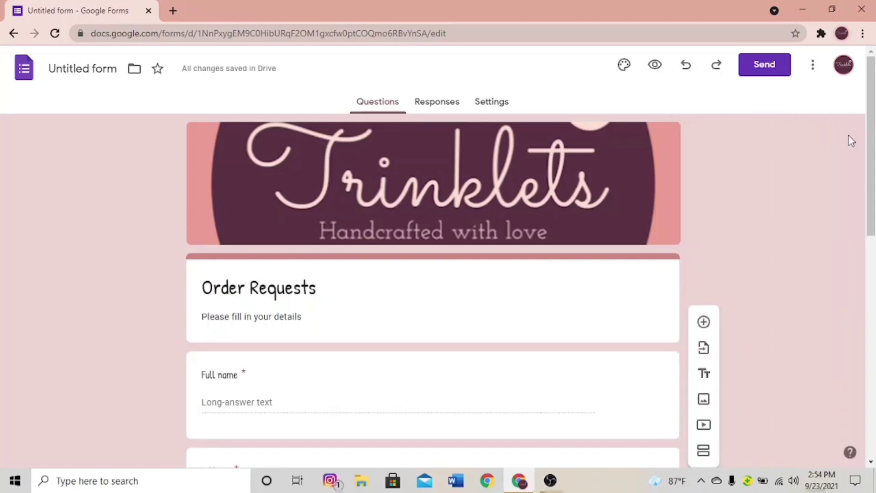
left_click_drag(872, 123, 874, 124)
- From the Responses tab, start a new response spreadsheet named 'Trinklets orders 2'
left_click(438, 108)
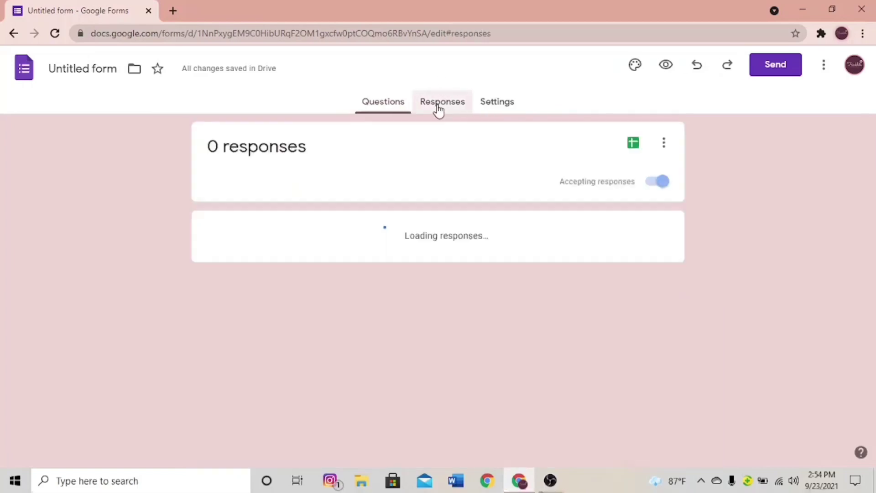
left_click(634, 152)
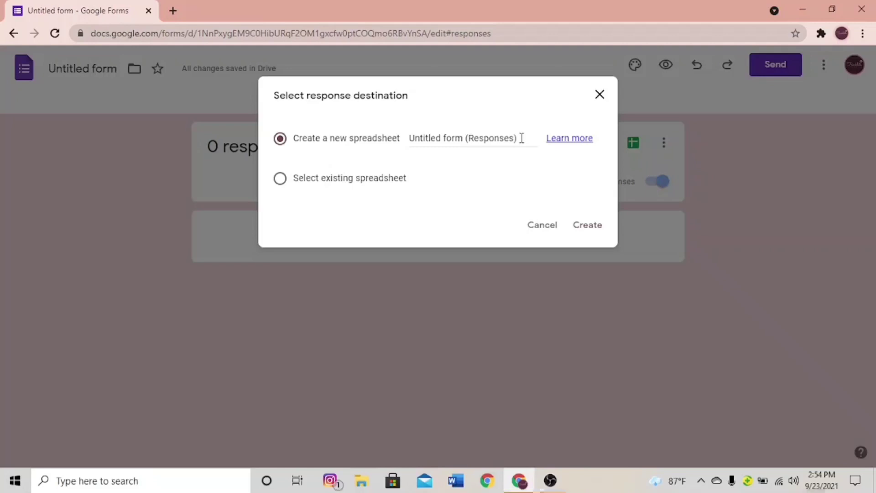
left_click(522, 138)
key("BackSpace")
key("BackSpace")
key("BackSpace")
key("BackSpace")
key("BackSpace")
key("BackSpace")
key("BackSpace")
key("BackSpace")
key("BackSpace")
key("BackSpace")
key("BackSpace")
key("BackSpace")
key("BackSpace")
key("BackSpace")
key("BackSpace")
key("BackSpace")
key("BackSpace")
key("BackSpace")
key("BackSpace")
key("BackSpace")
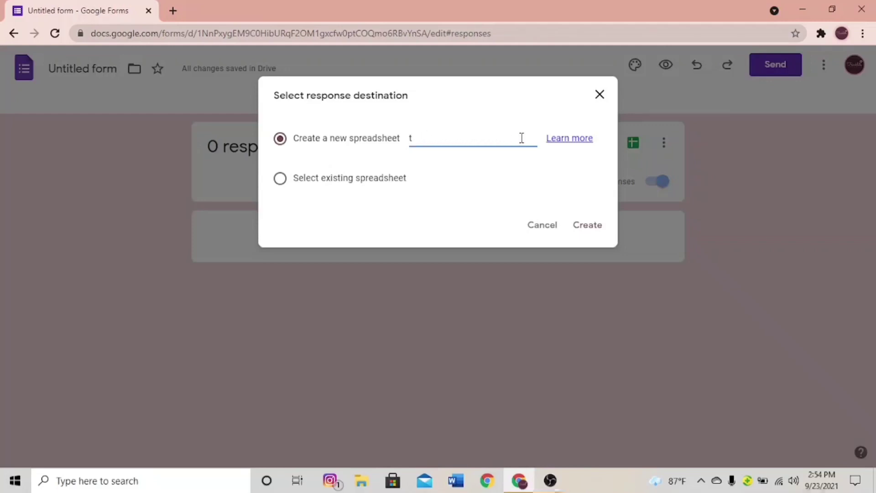
type("Trinklets order")
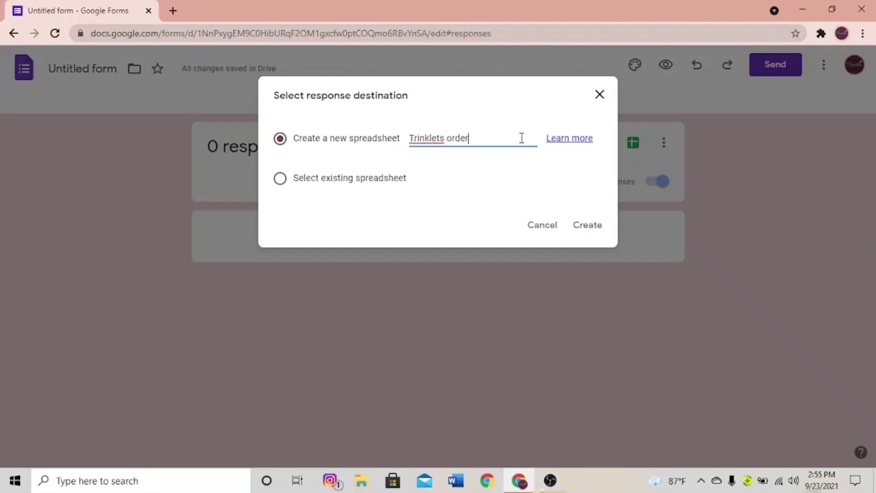
type("s 2")
- Create the linked 'Trinklets orders 2' spreadsheet and return to the form tab
left_click(588, 225)
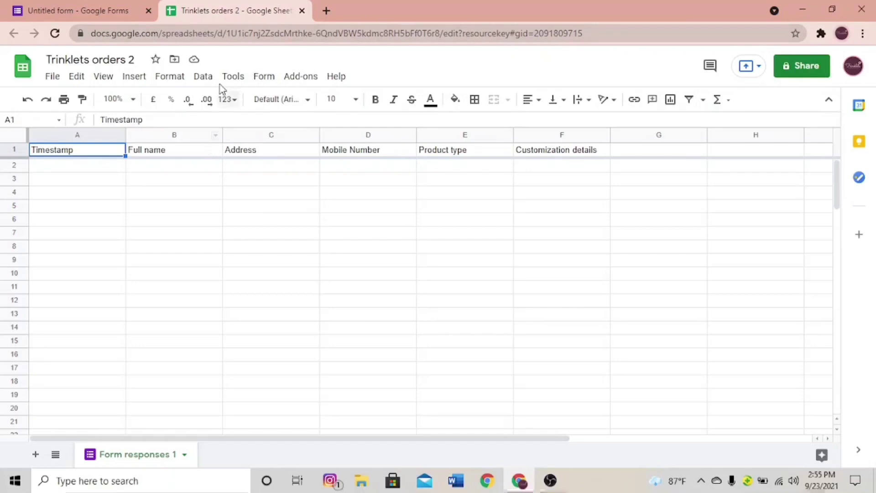
left_click(101, 10)
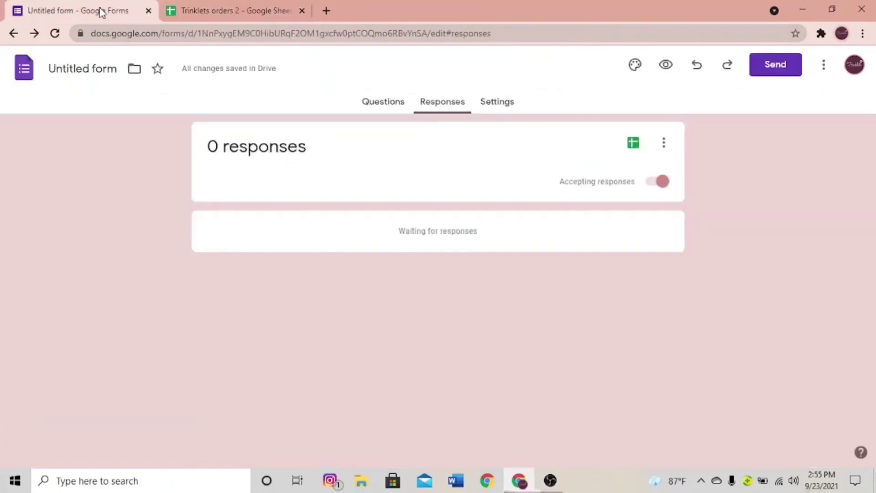
- Generate a shortened sharing link for the form, copy it, and close the send dialog
left_click(372, 112)
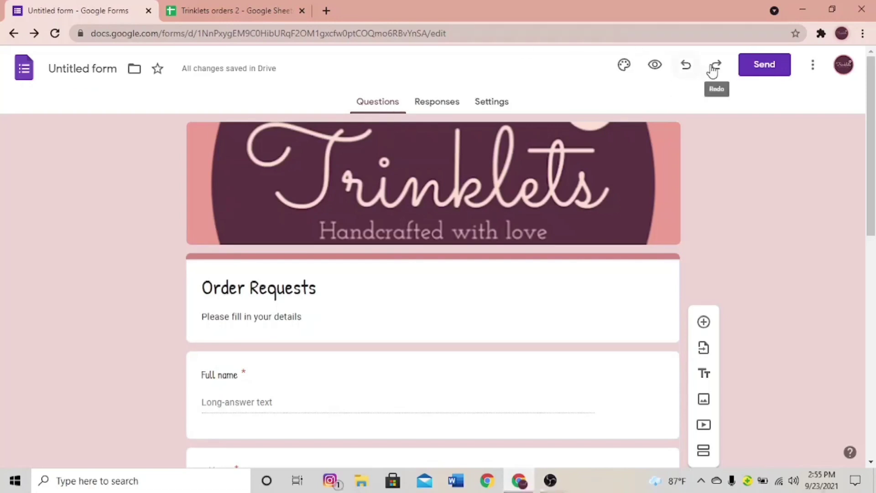
left_click(755, 73)
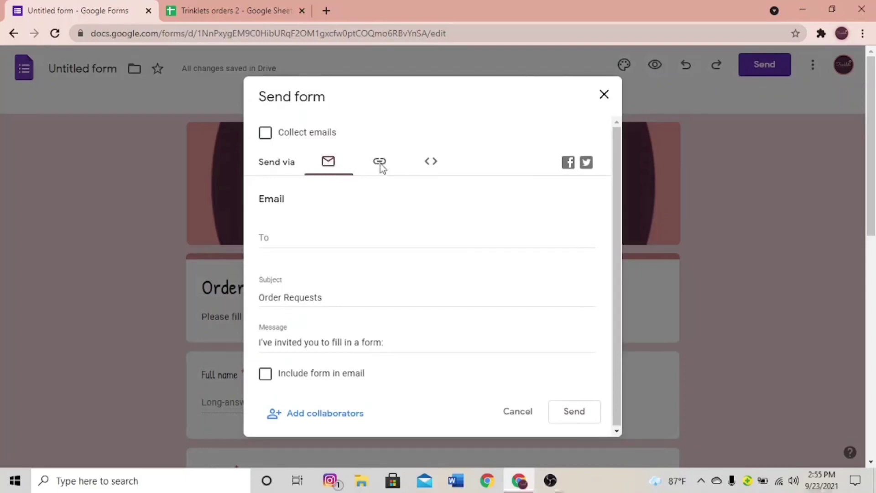
left_click(380, 168)
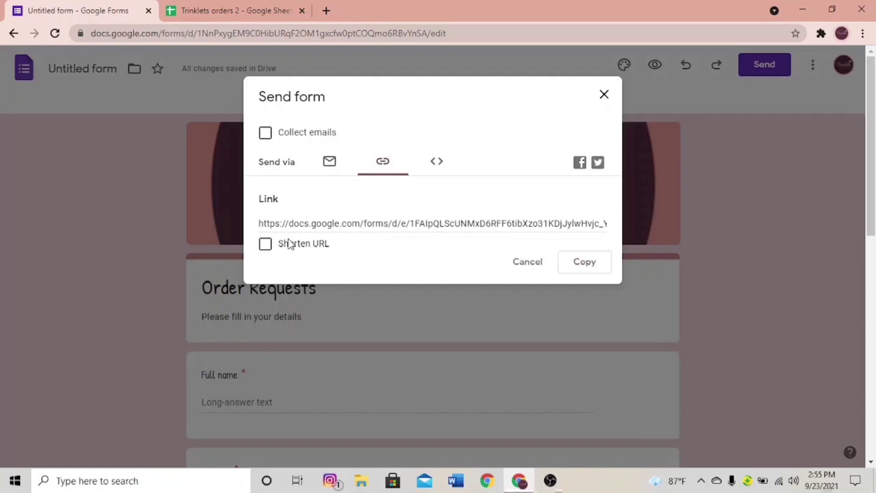
left_click(268, 246)
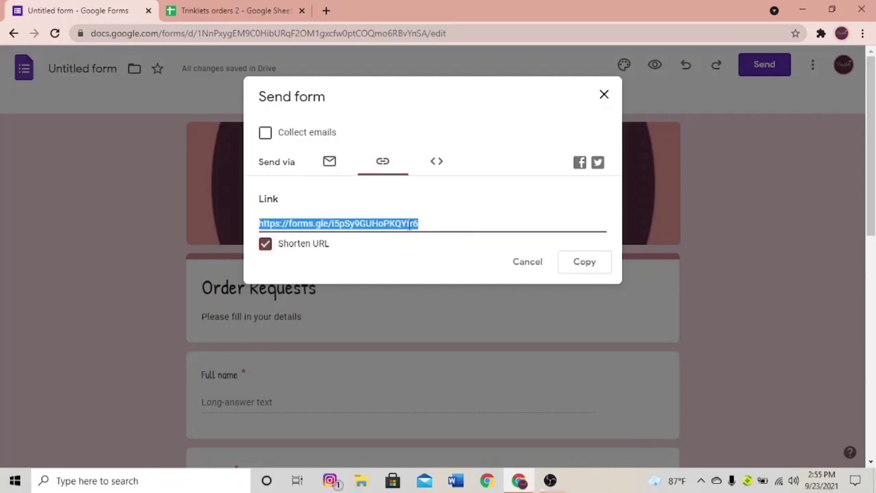
right_click(411, 222)
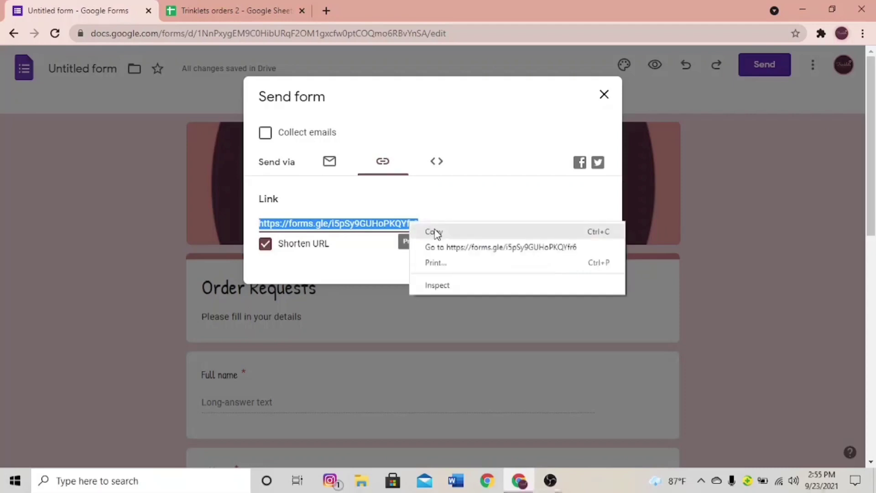
left_click(434, 230)
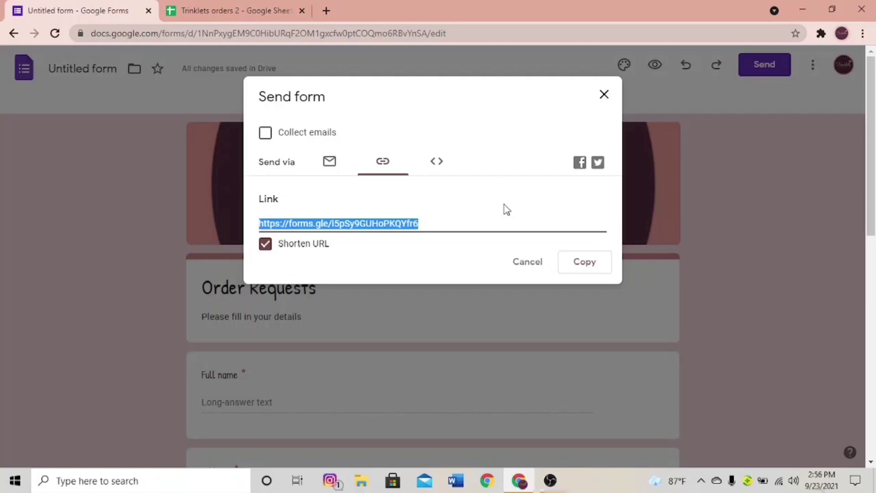
left_click(528, 261)
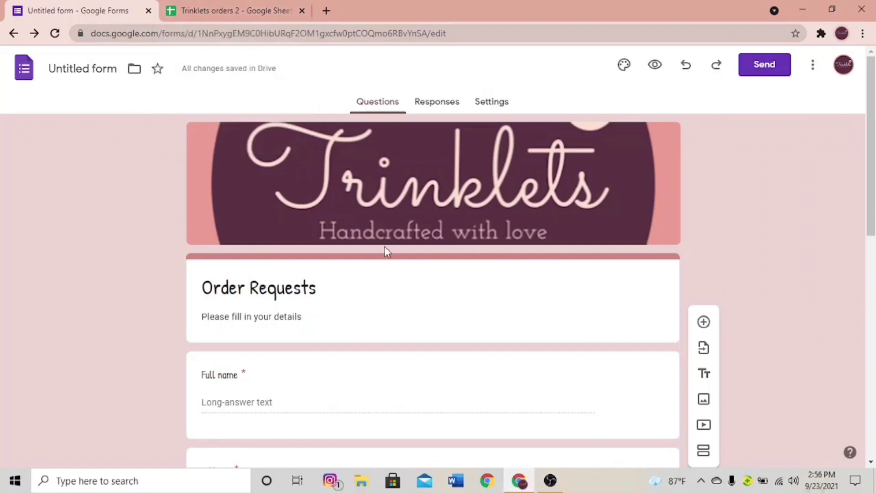
- In the form preview, enter a test full name, address and mobile number
left_click(655, 65)
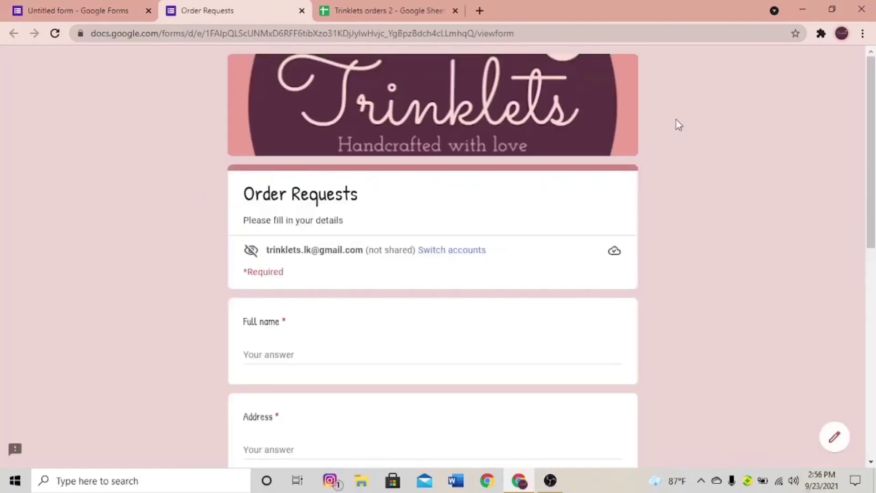
left_click_drag(874, 82, 870, 80)
left_click(292, 354)
type("Hn")
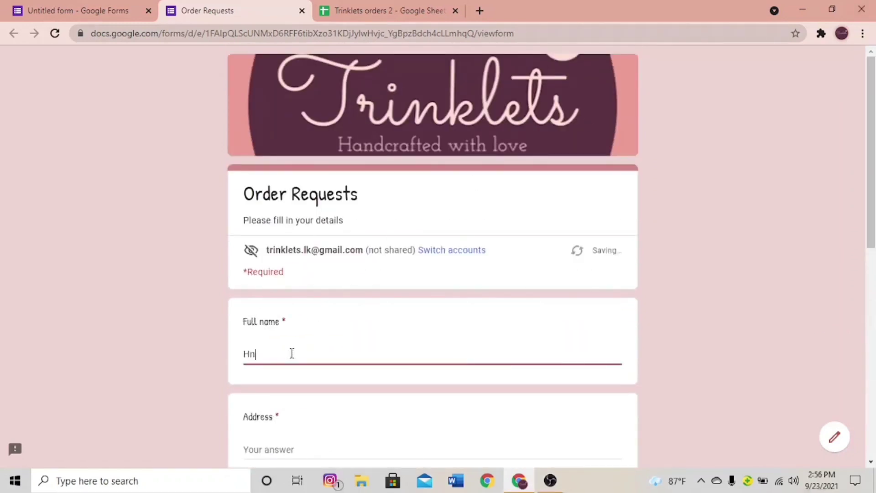
type("aansini")
scroll(412, 282, "down", 3)
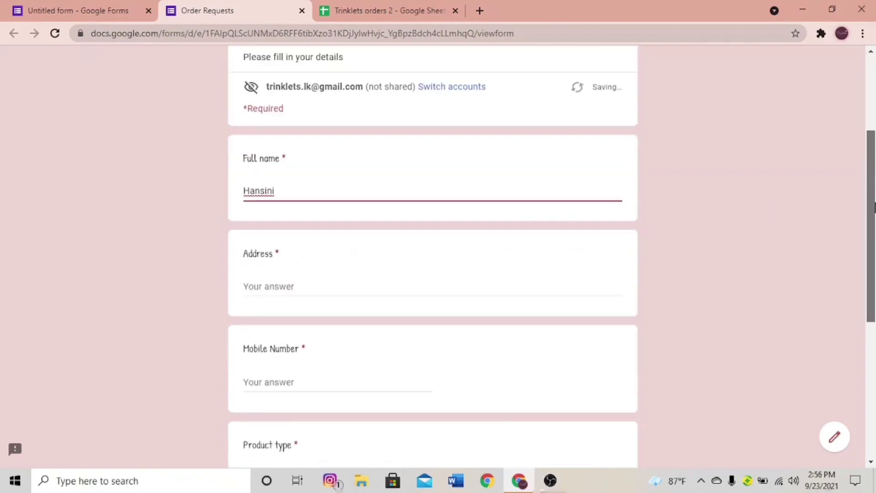
left_click(412, 282)
left_click(399, 292)
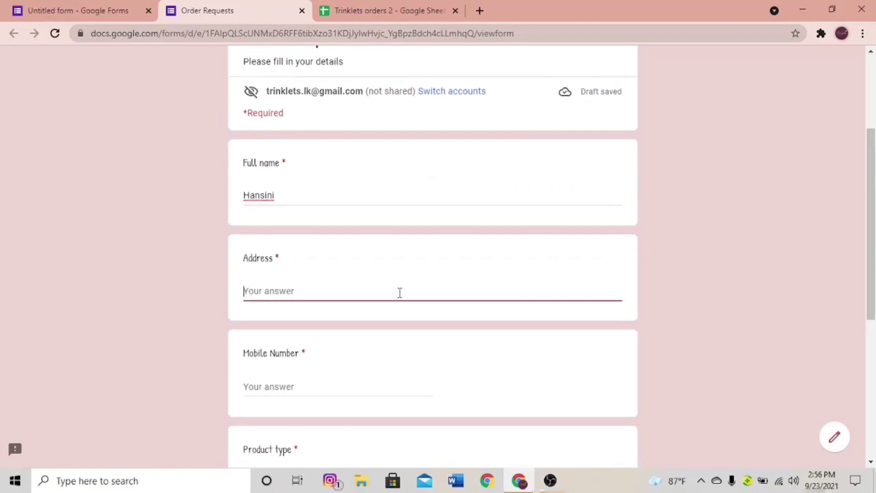
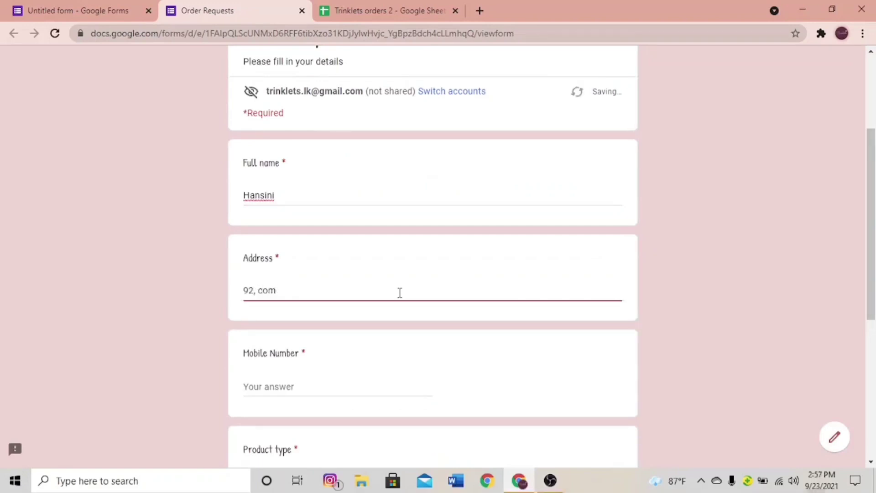
key("BackSpace")
left_click(372, 387)
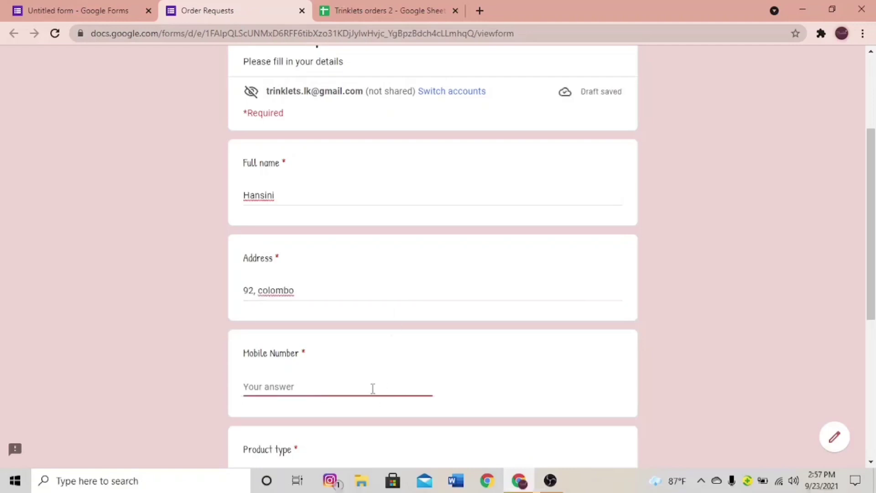
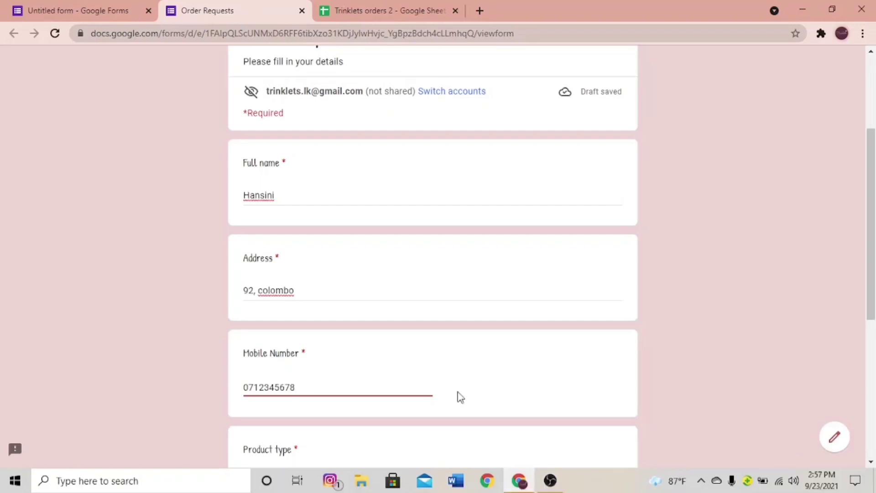
- Tick Wood slab paintings and Resin bookmarks as product types and submit the response
scroll(501, 346, "down", 3)
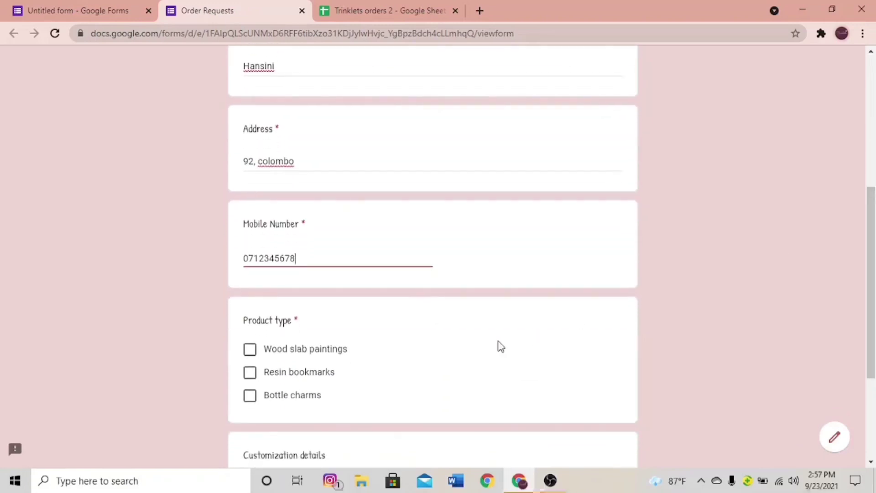
left_click(251, 354)
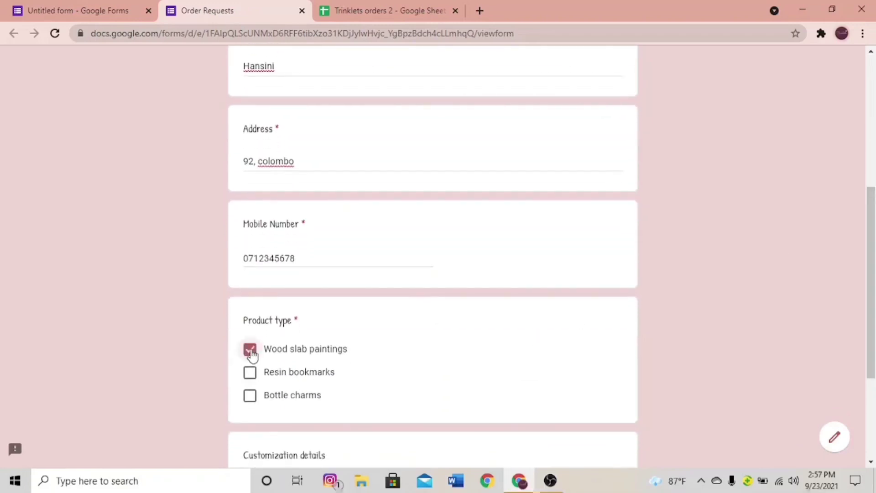
left_click(249, 372)
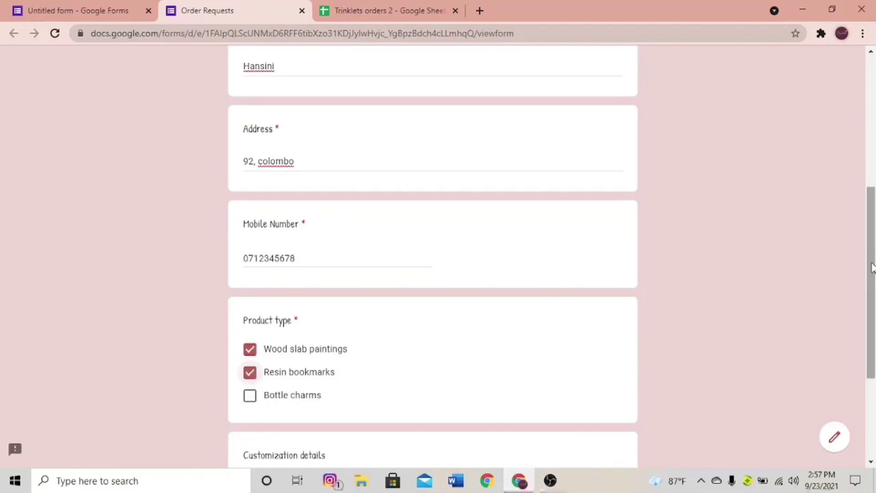
left_click_drag(871, 267, 870, 351)
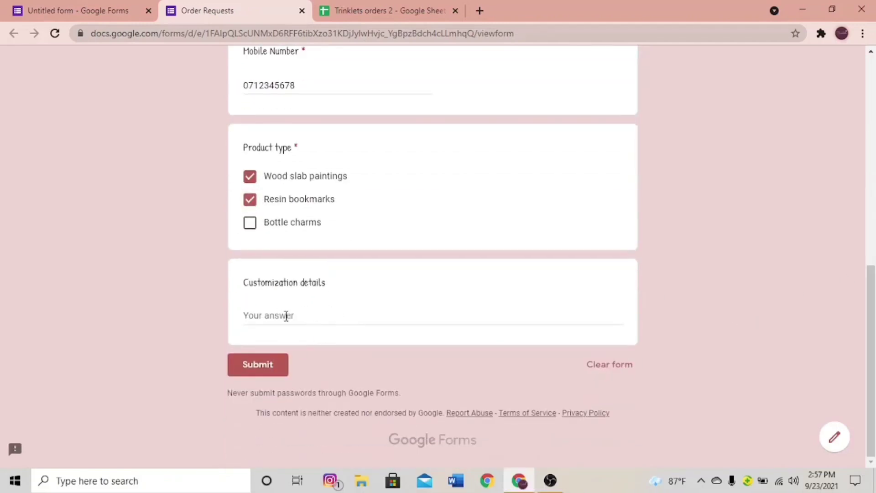
left_click(276, 365)
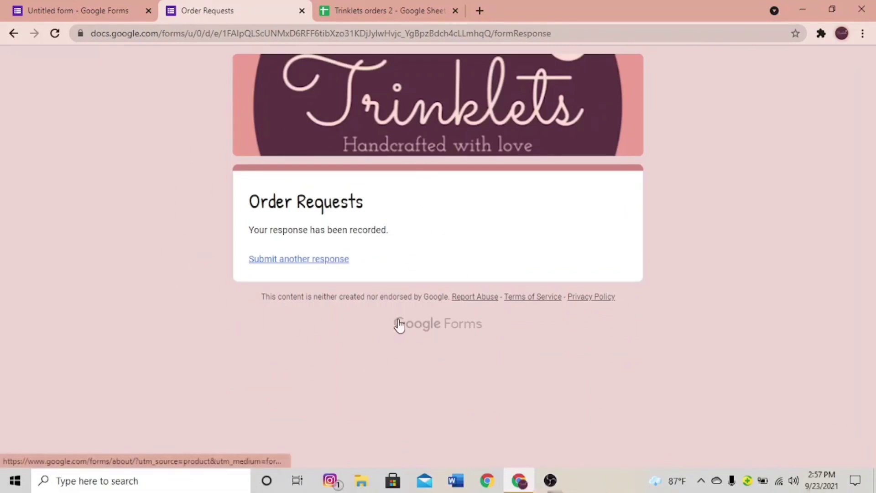
- Auto-fit column E in Trinklets orders 2, close the submitted form tab, and return to the editor
left_click(364, 14)
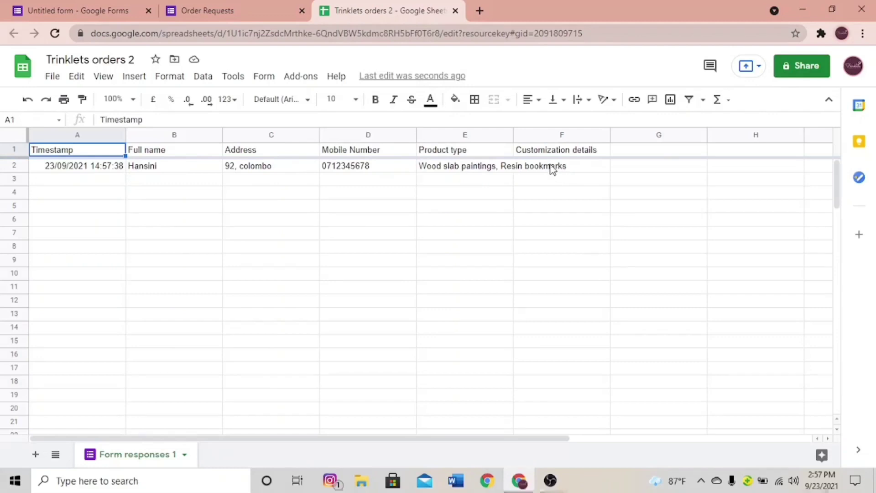
double_click(513, 133)
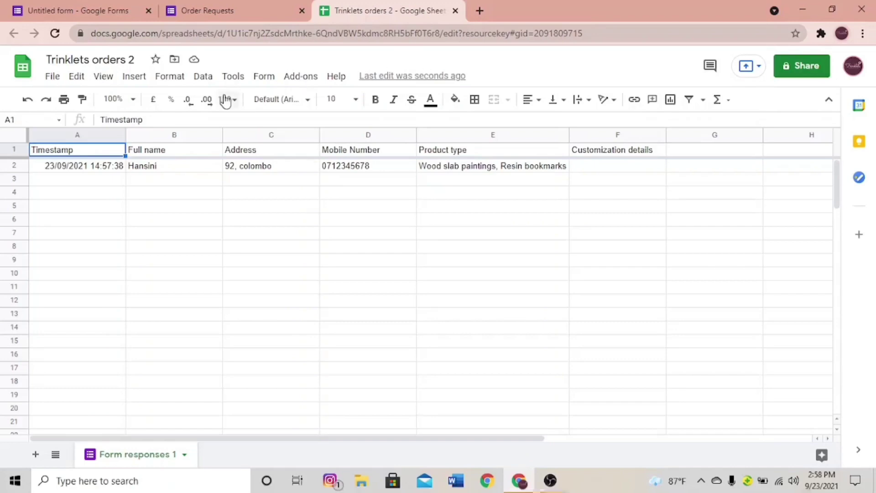
left_click(231, 14)
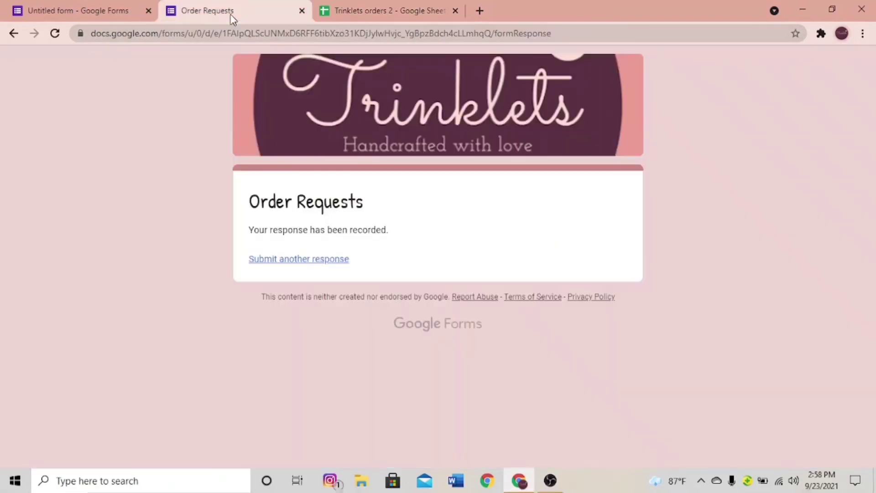
left_click(302, 10)
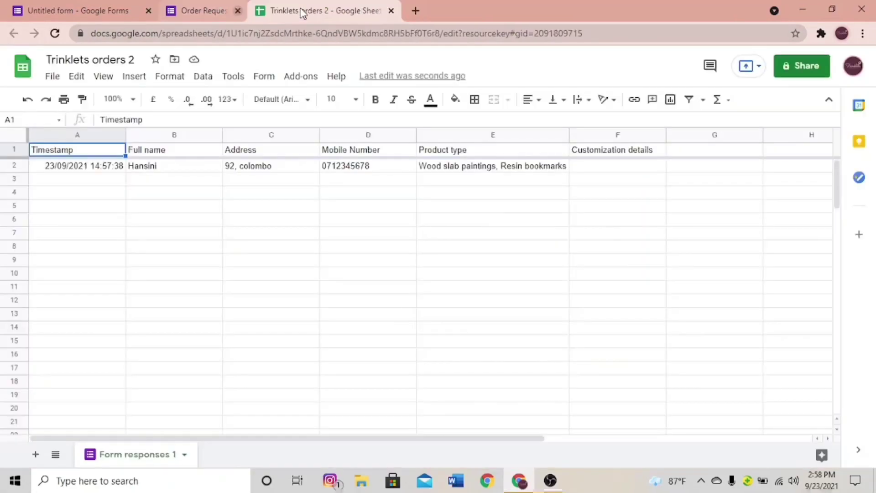
left_click(104, 9)
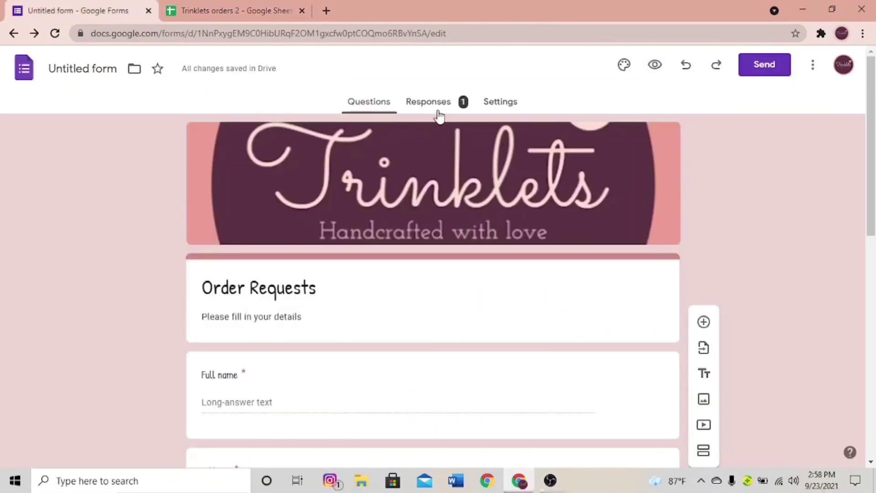